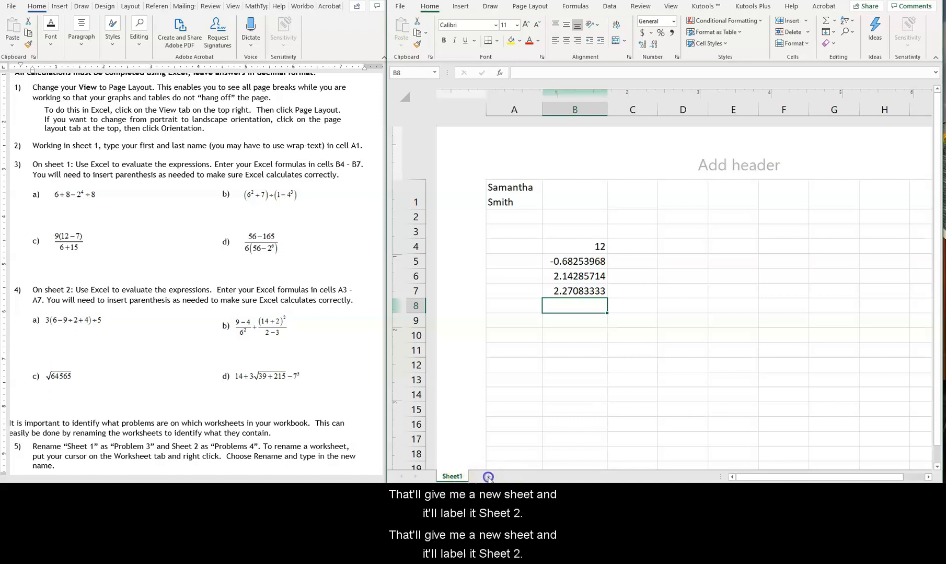
Add a second worksheet to the workbook for the problem 4 calculations
{"action": "left_click", "coordinate": [488, 476]}
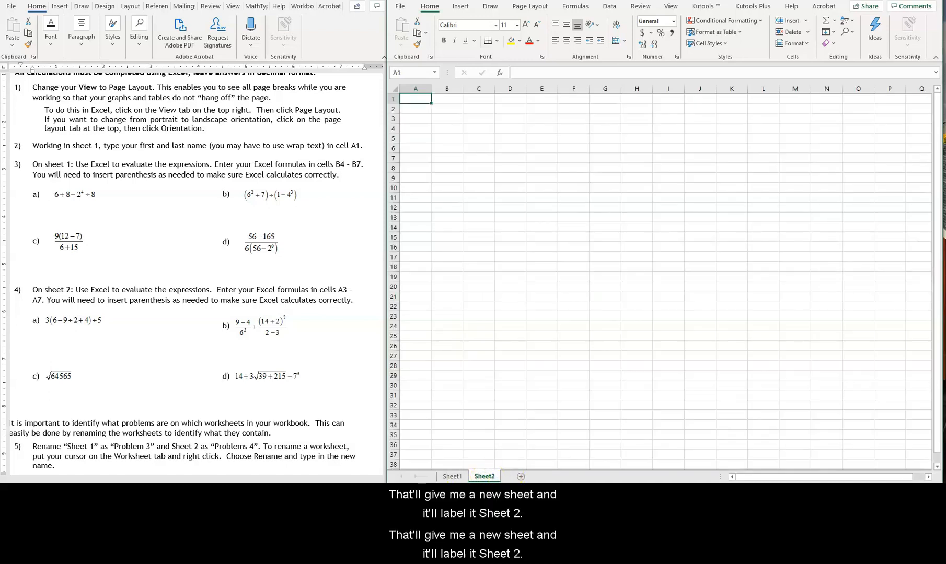
{"action": "scroll", "coordinate": [660, 277], "scroll_direction": "up", "scroll_amount": 4}
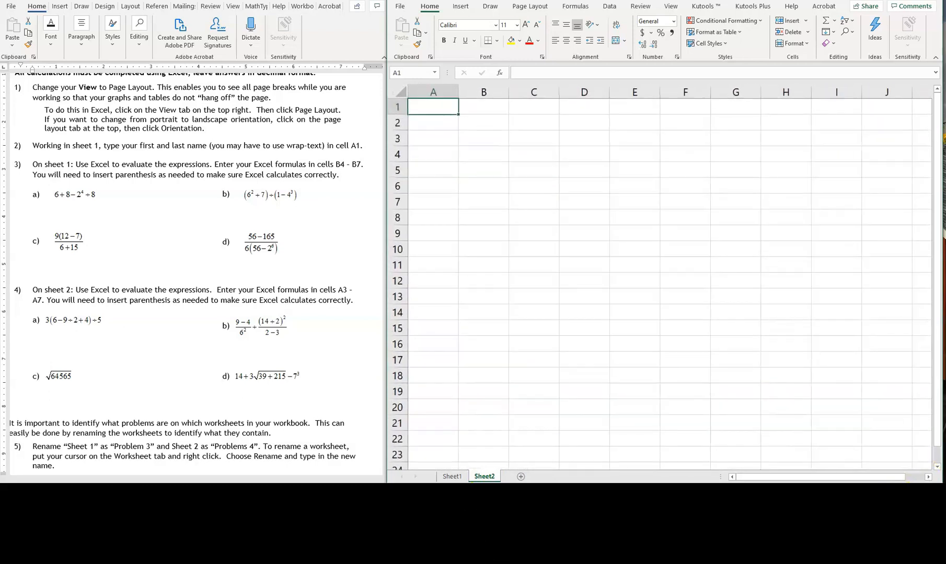
{"action": "left_click", "coordinate": [452, 476]}
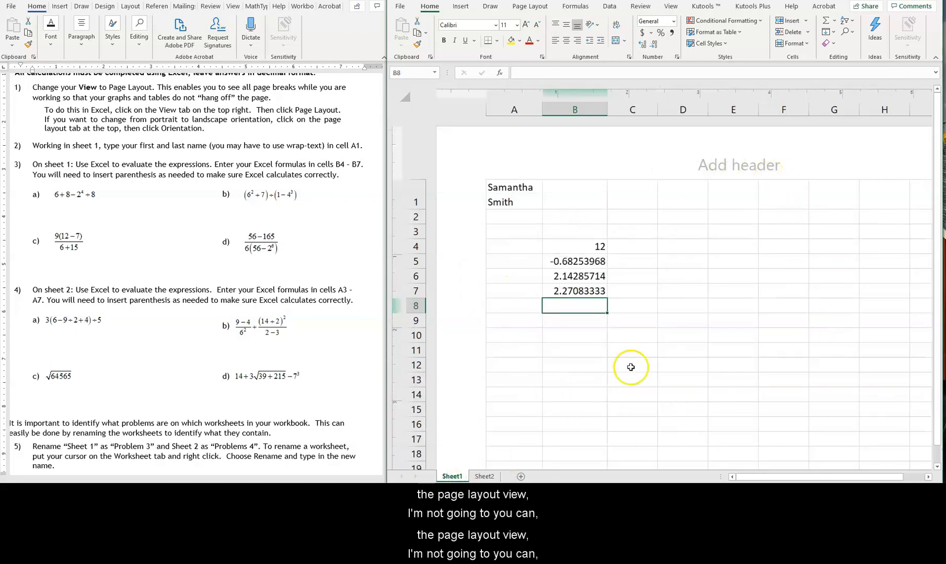
{"action": "left_click", "coordinate": [484, 476]}
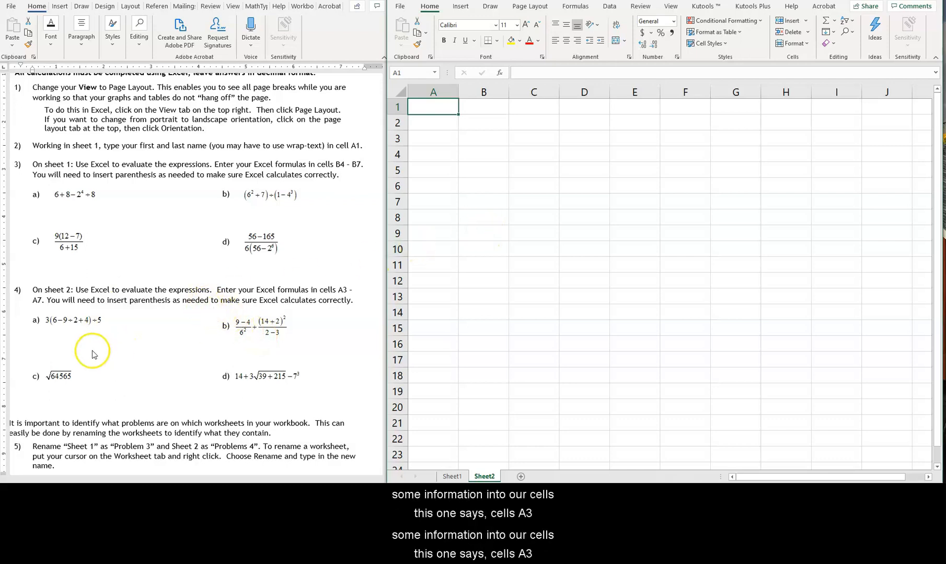
In the Word instructions, highlight the cell range A3 - A7 given for problem 4
{"action": "left_click", "coordinate": [340, 288]}
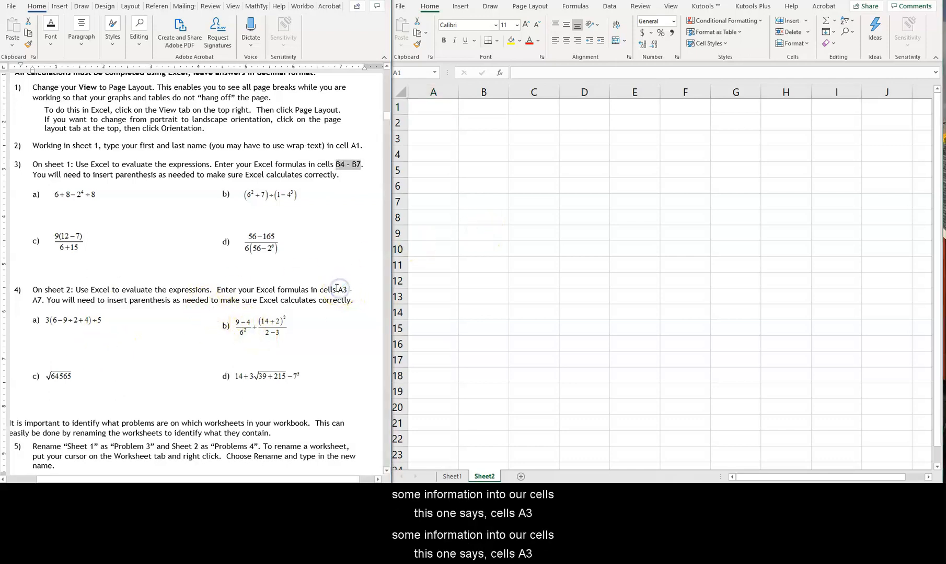
{"action": "left_click_drag", "start_coordinate": [338, 290], "coordinate": [73, 299]}
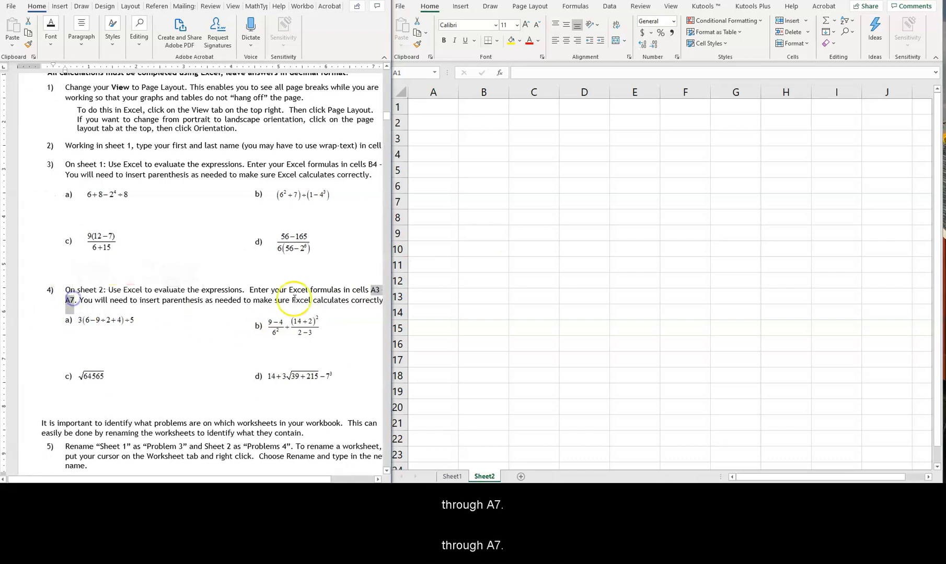
In Excel, enter the formula =3*(6-9/2+4)/5 for problem 4a in cell A3 of Sheet2
{"action": "left_click", "coordinate": [443, 142]}
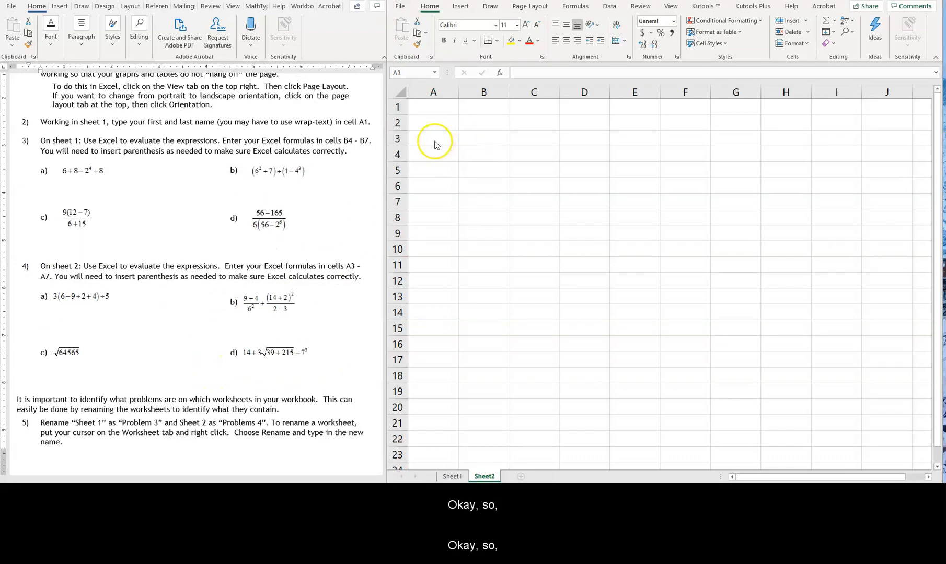
{"action": "left_click", "coordinate": [433, 139]}
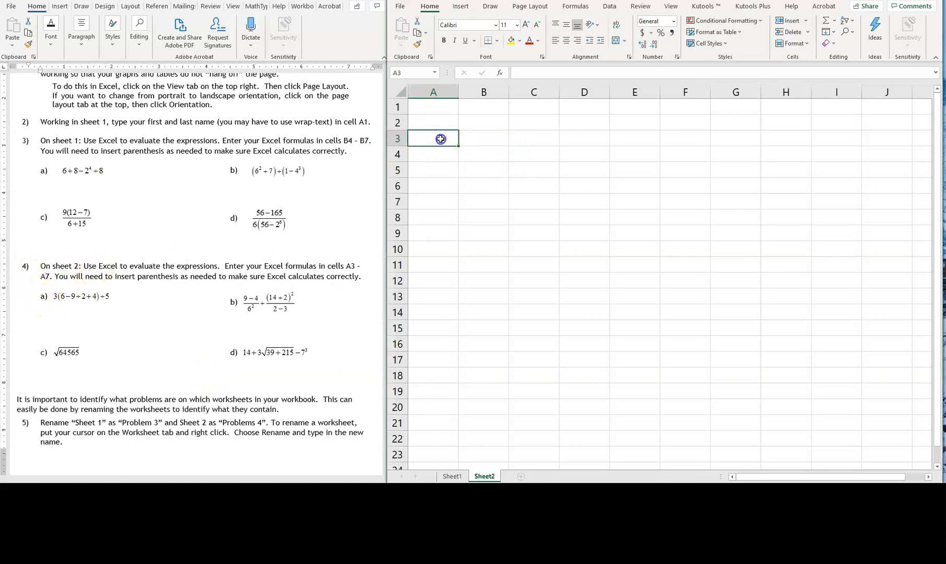
{"action": "type", "text": "="}
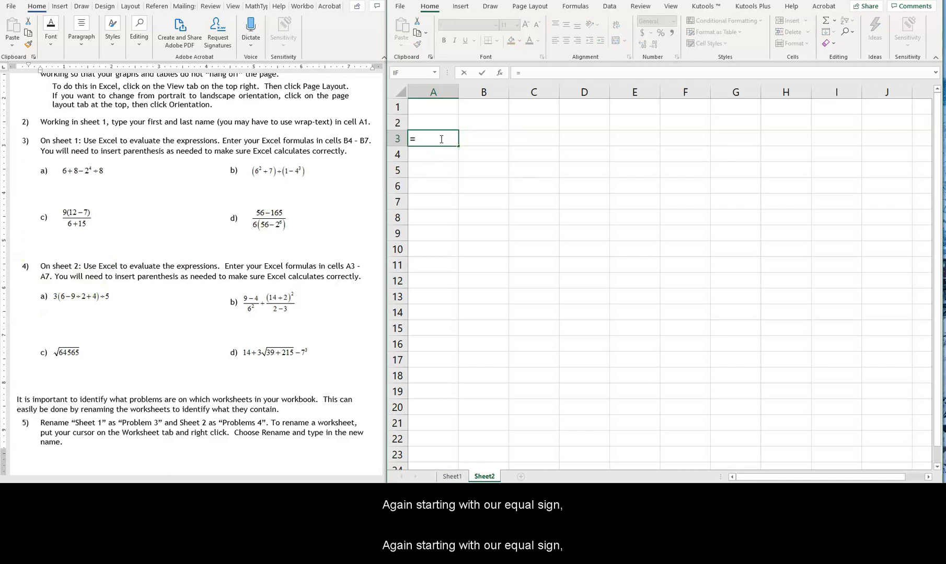
{"action": "type", "text": "3*("}
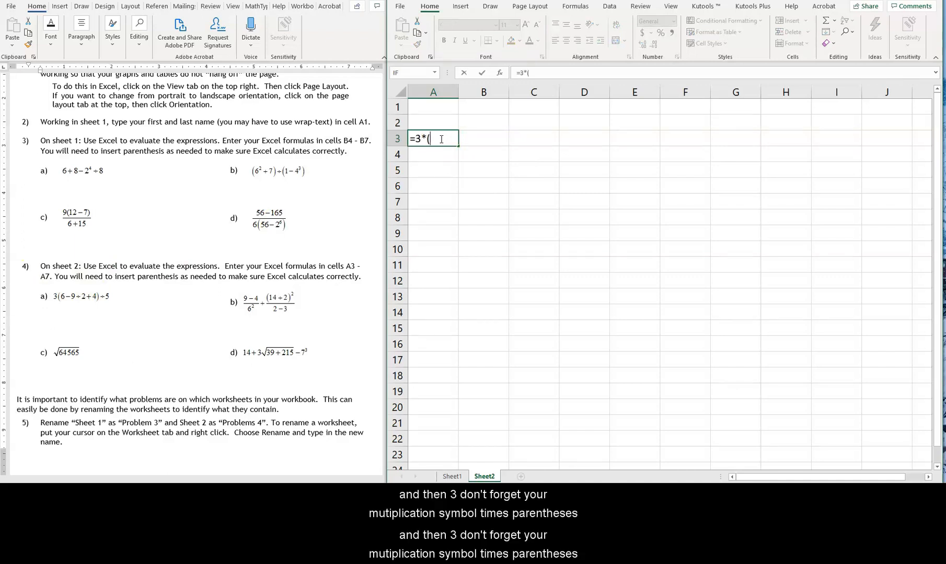
{"action": "type", "text": "6-"}
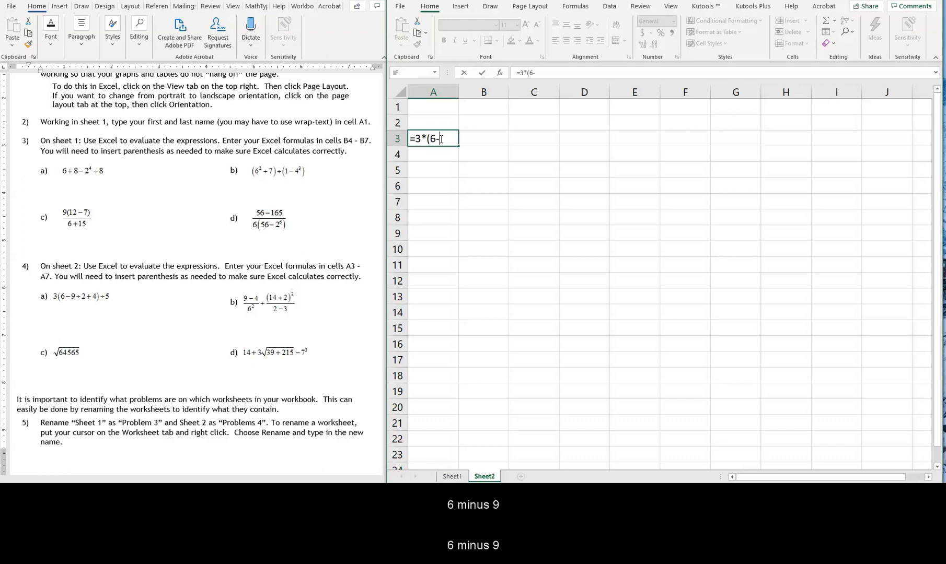
{"action": "type", "text": "9/2"}
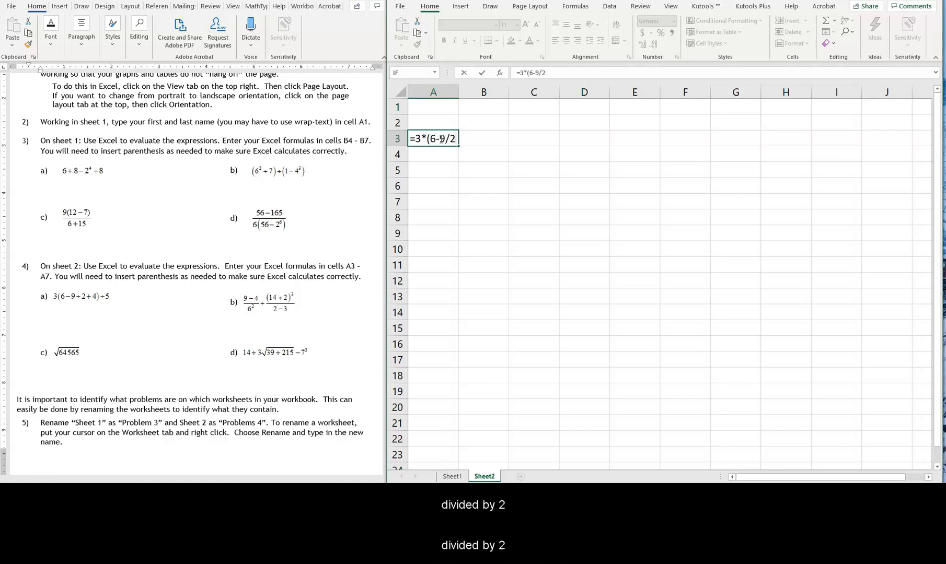
{"action": "type", "text": "+"}
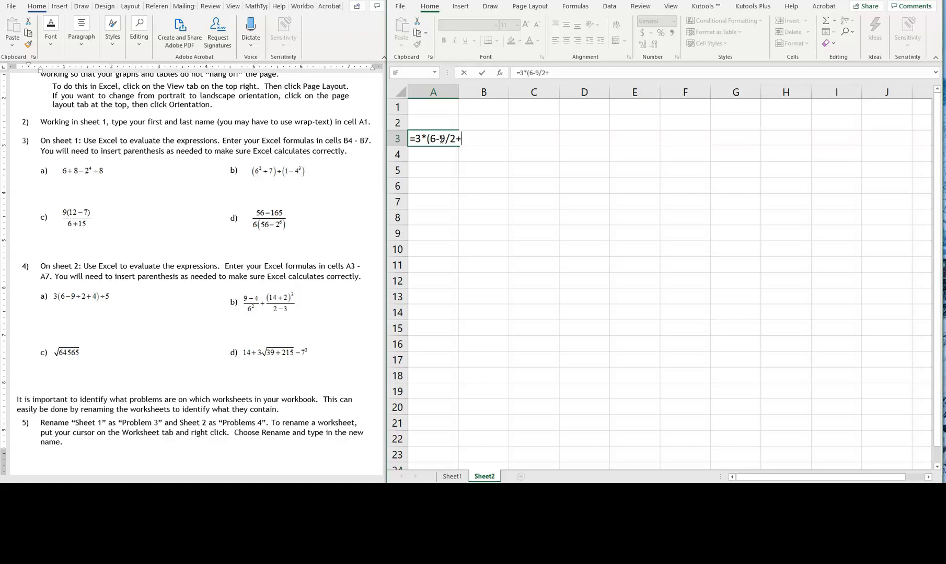
{"action": "type", "text": "4)/5"}
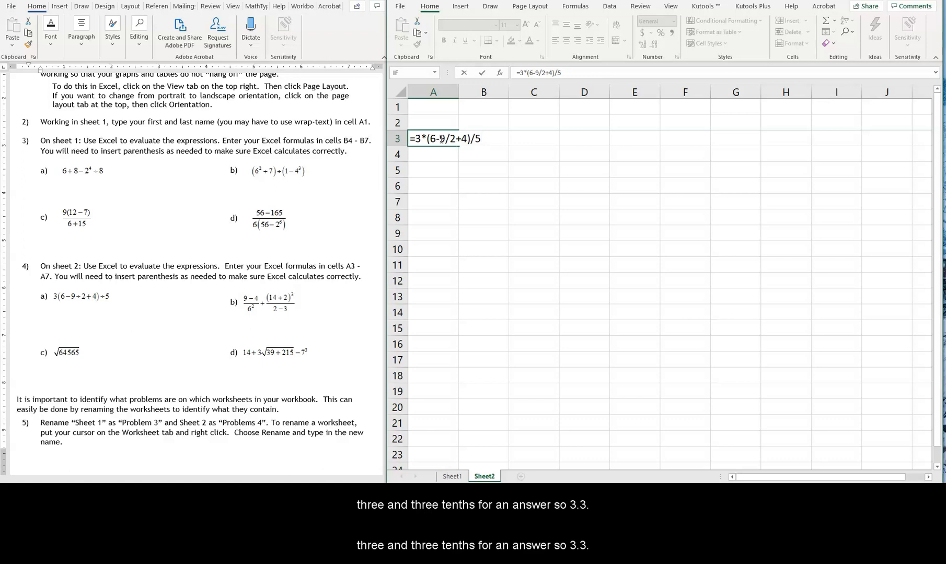
{"action": "key", "text": "Return"}
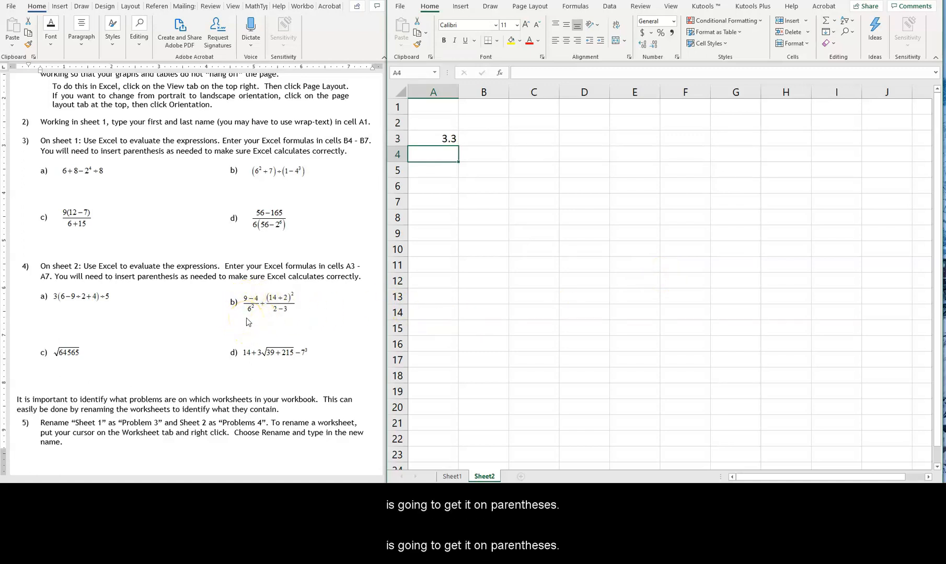
Begin the problem 4b formula in cell A4 with the first fraction, =((9-4)/6^2)
{"action": "left_click", "coordinate": [444, 156]}
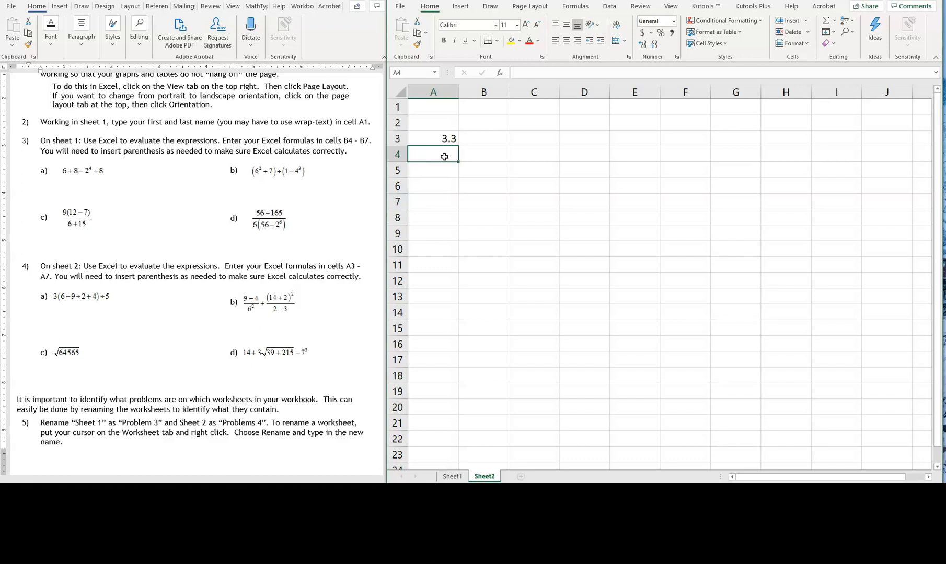
{"action": "type", "text": "("}
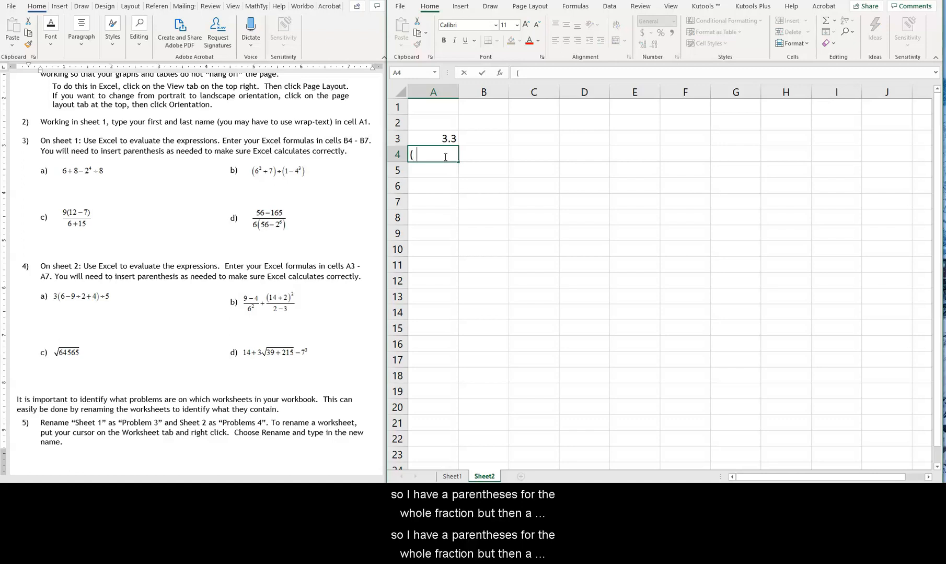
{"action": "type", "text": "("}
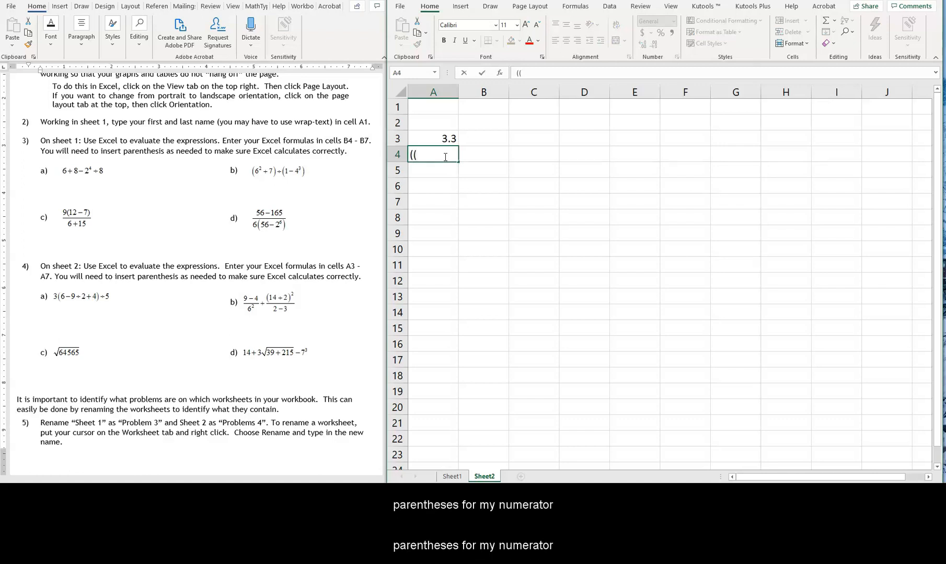
{"action": "type", "text": "9-4)"}
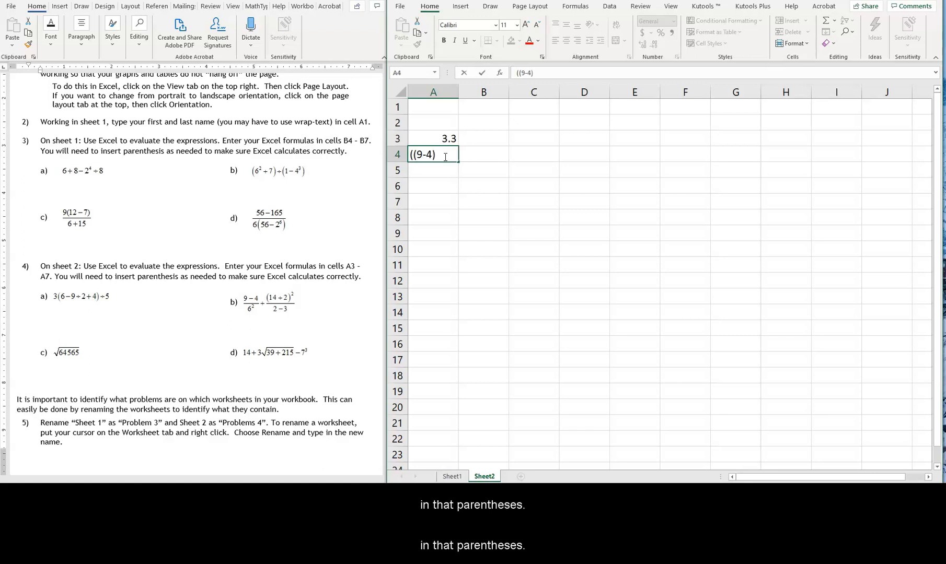
{"action": "type", "text": "/6"}
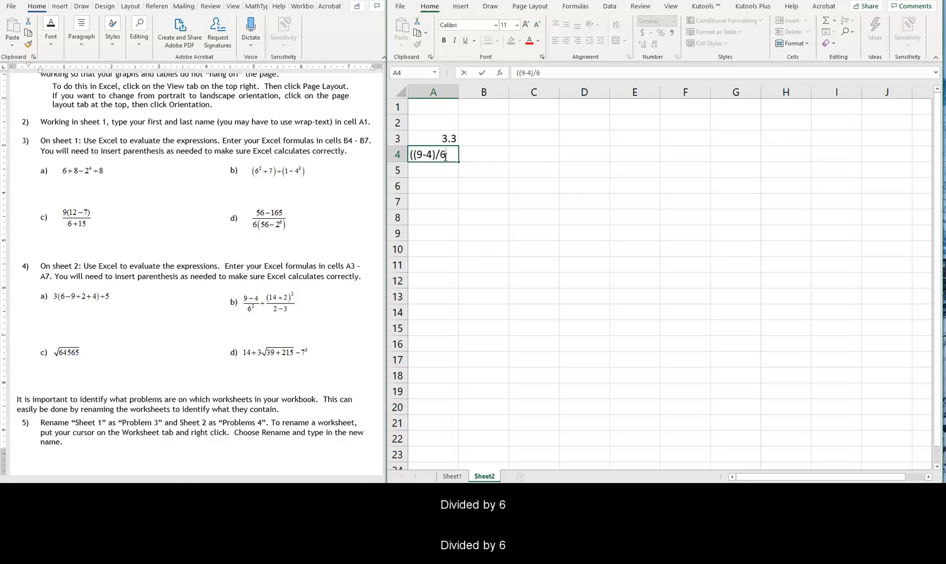
{"action": "type", "text": "^2)"}
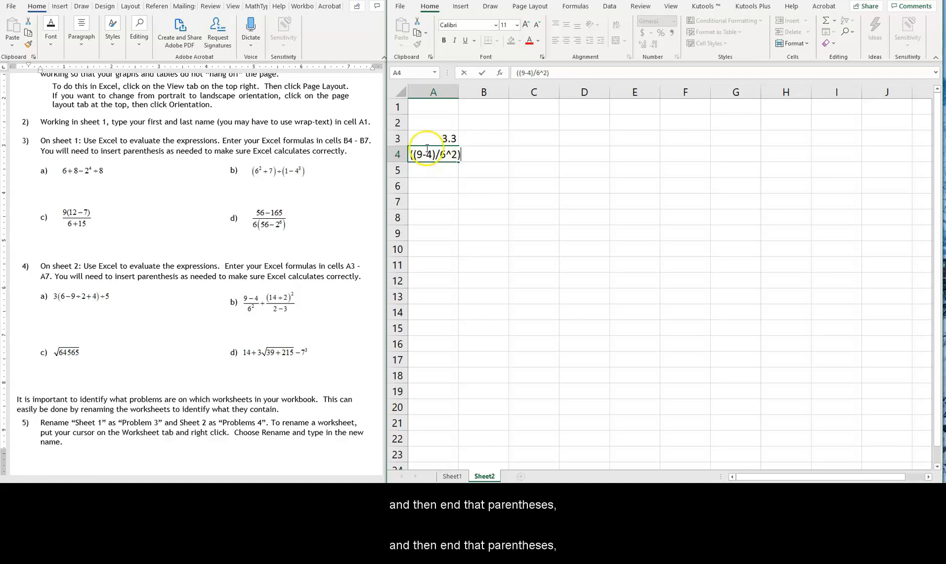
{"action": "left_click", "coordinate": [410, 154]}
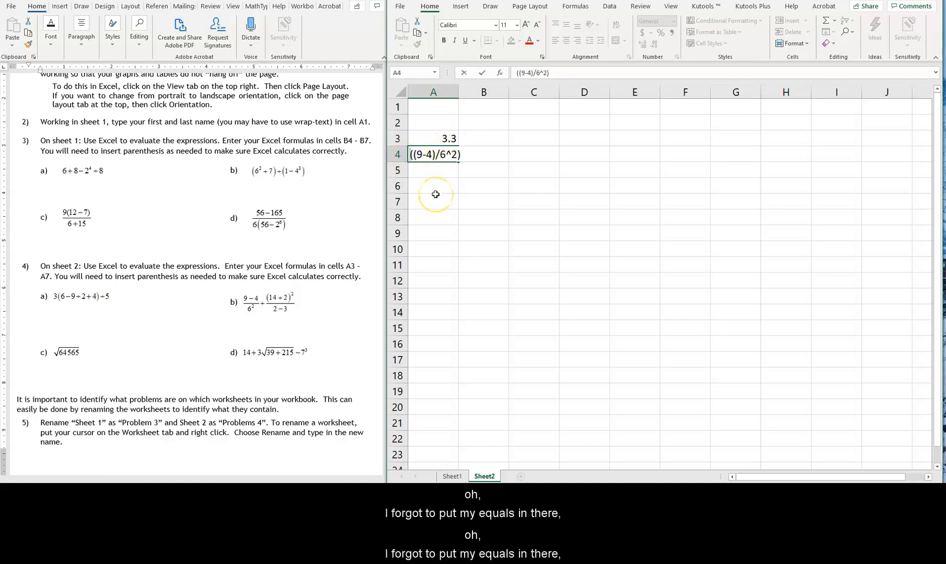
{"action": "type", "text": "="}
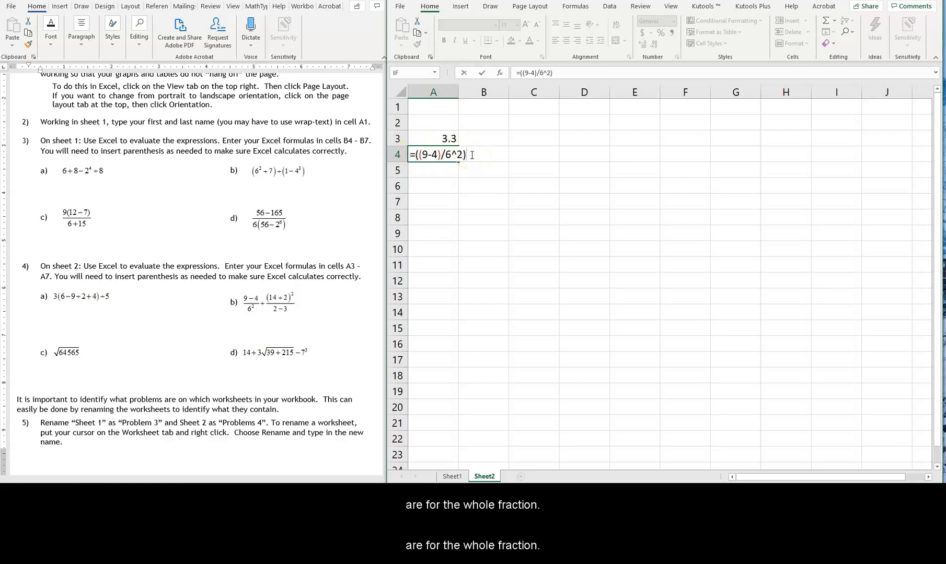
Complete the A4 formula by adding the second fraction, +((14+2)^2)/(2-3), and commit it
{"action": "type", "text": "+"}
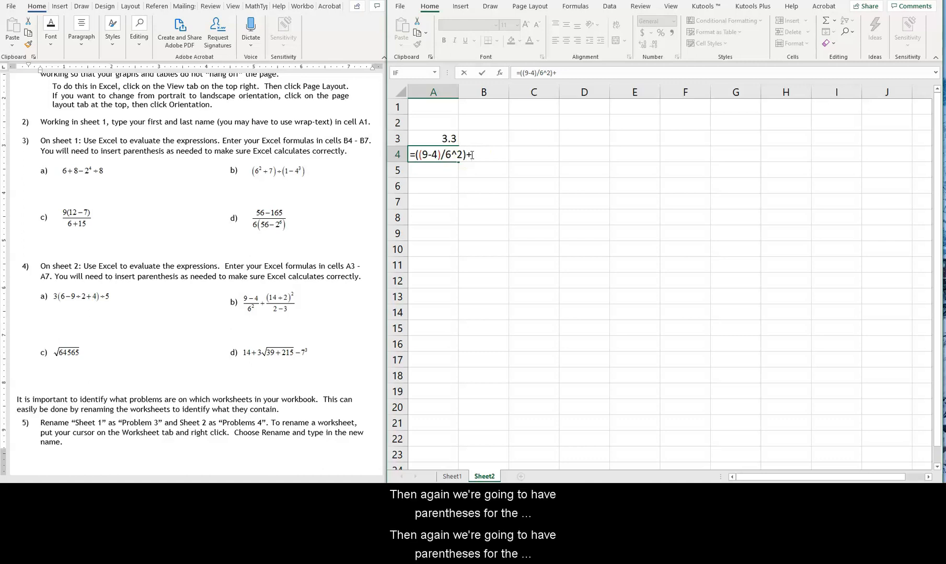
{"action": "type", "text": "()"}
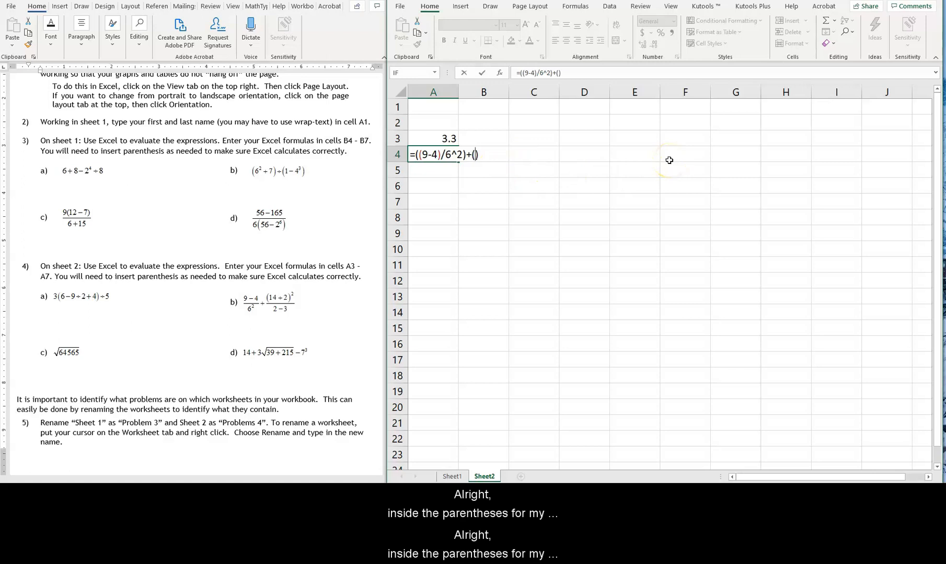
{"action": "type", "text": "(14+2^"}
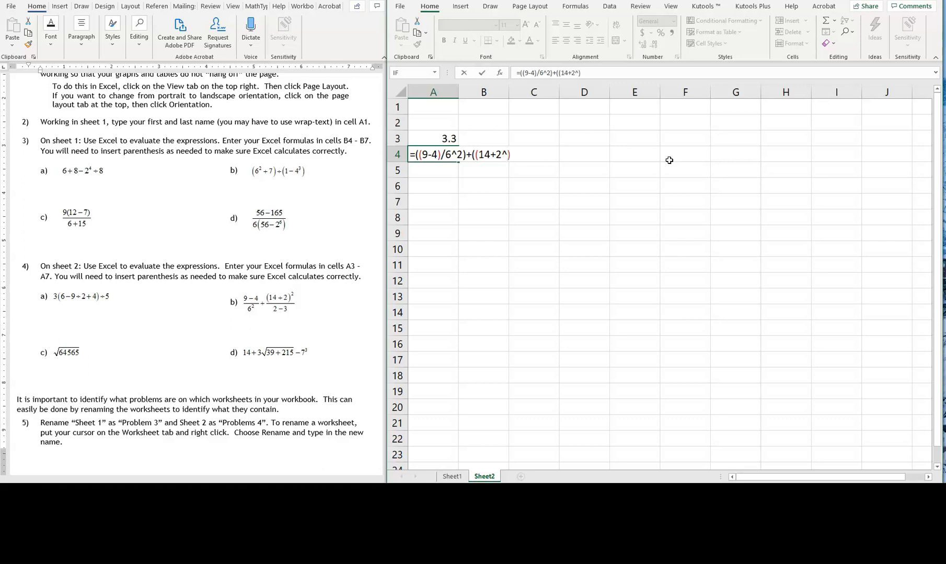
{"action": "type", "text": "2"}
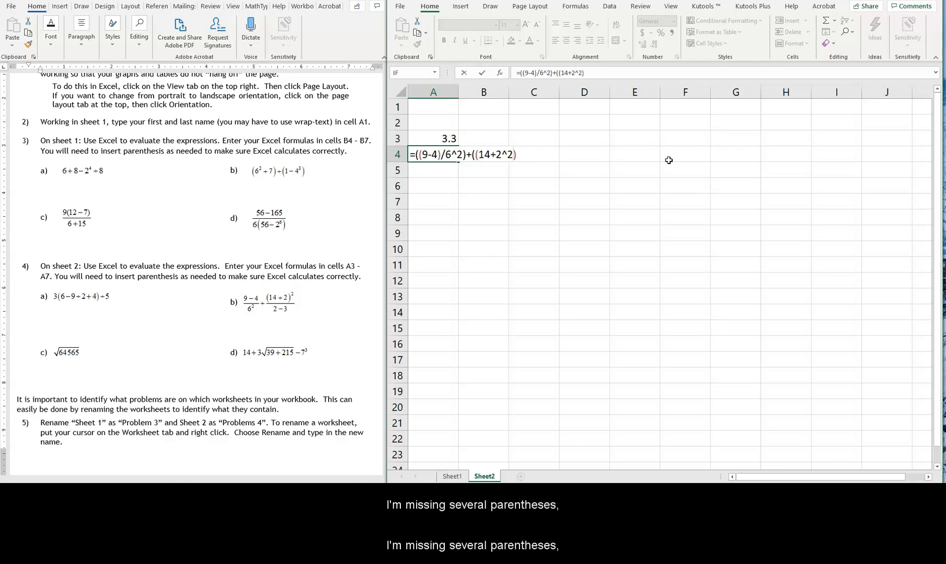
{"action": "left_click", "coordinate": [503, 152]}
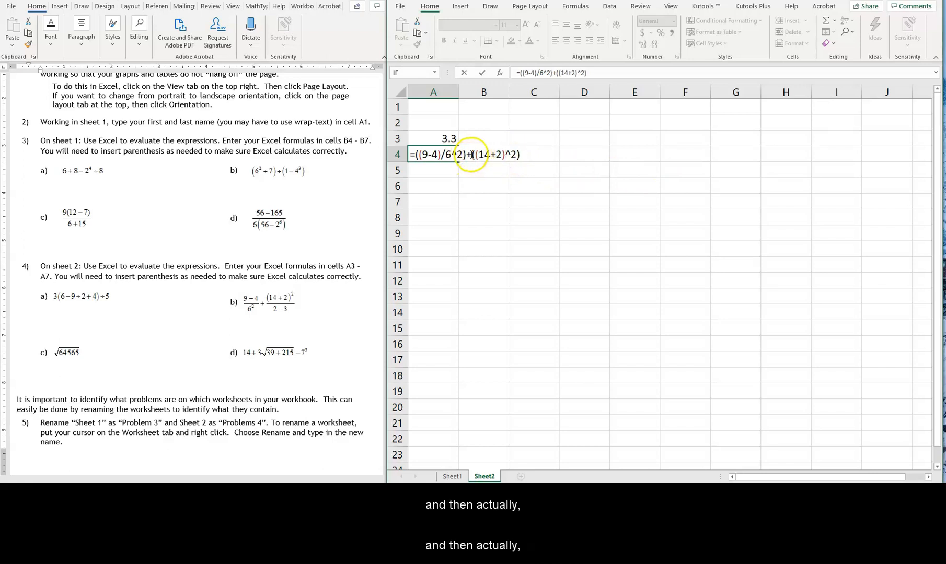
{"action": "left_click", "coordinate": [528, 153]}
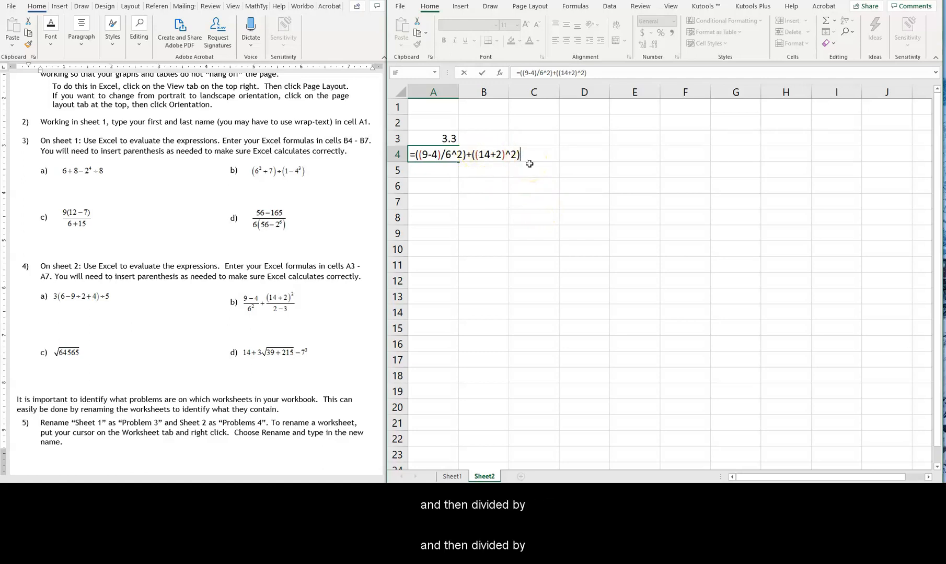
{"action": "type", "text": "/"}
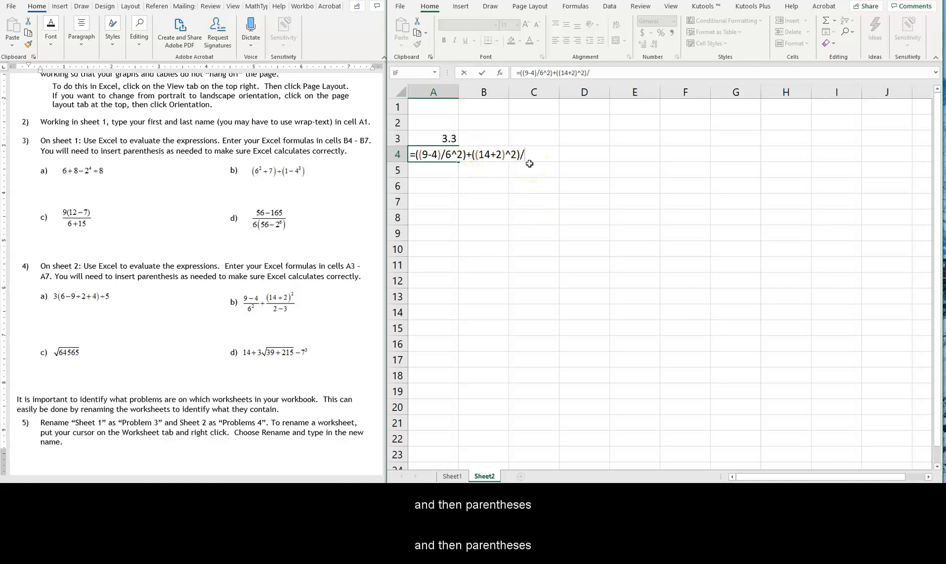
{"action": "type", "text": "(2-3)"}
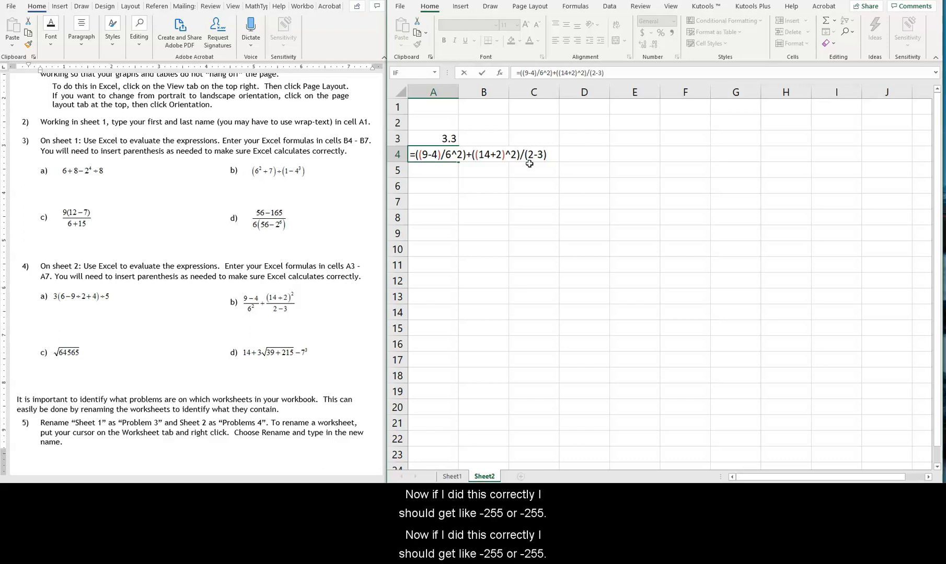
{"action": "key", "text": "Return"}
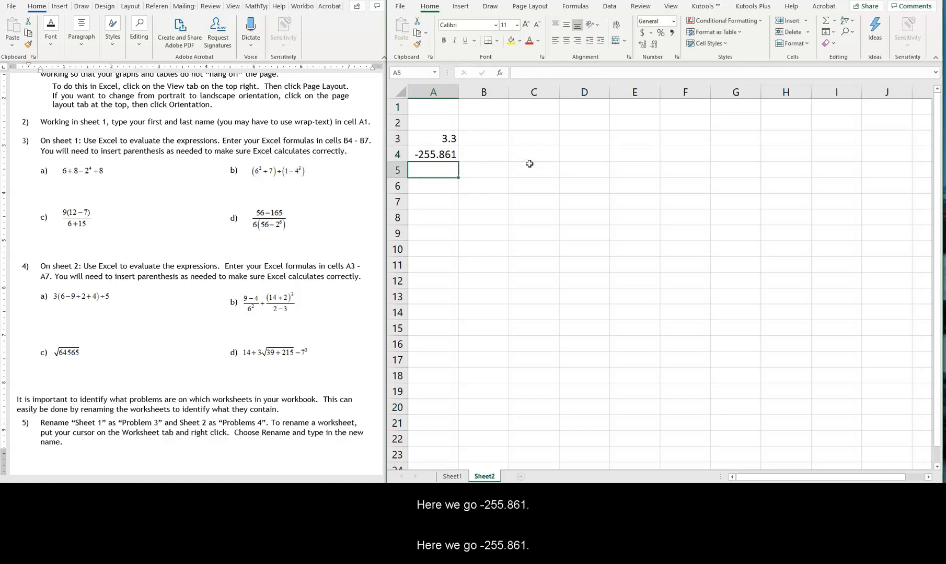
Reopen the formula in A4 to review its parentheses, and move on to cell A5
{"action": "double_click", "coordinate": [439, 154]}
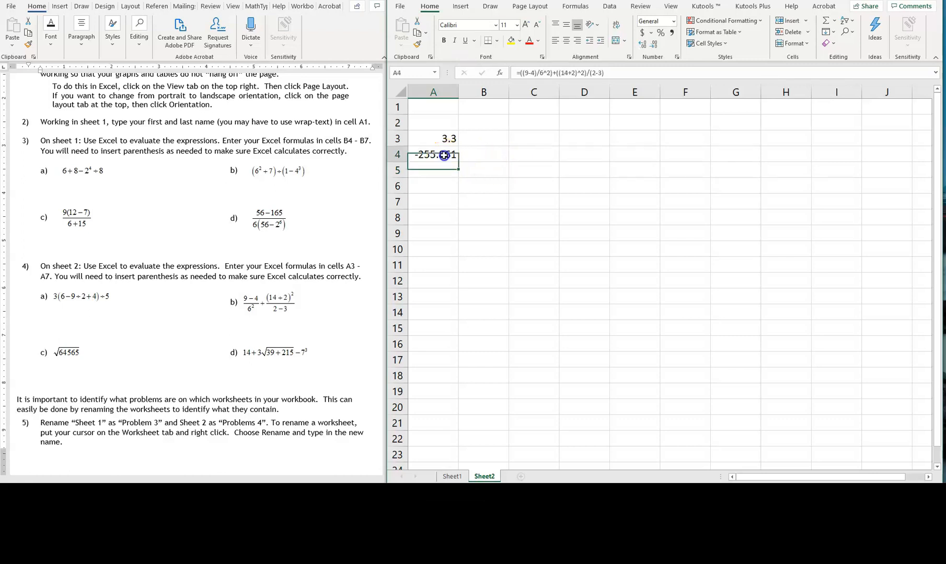
{"action": "left_click", "coordinate": [421, 155]}
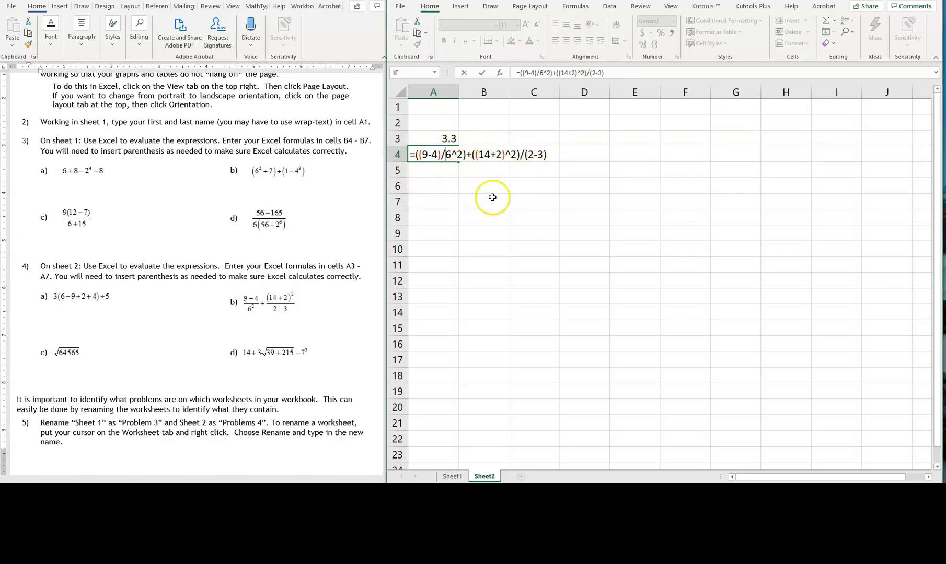
{"action": "left_click", "coordinate": [419, 173]}
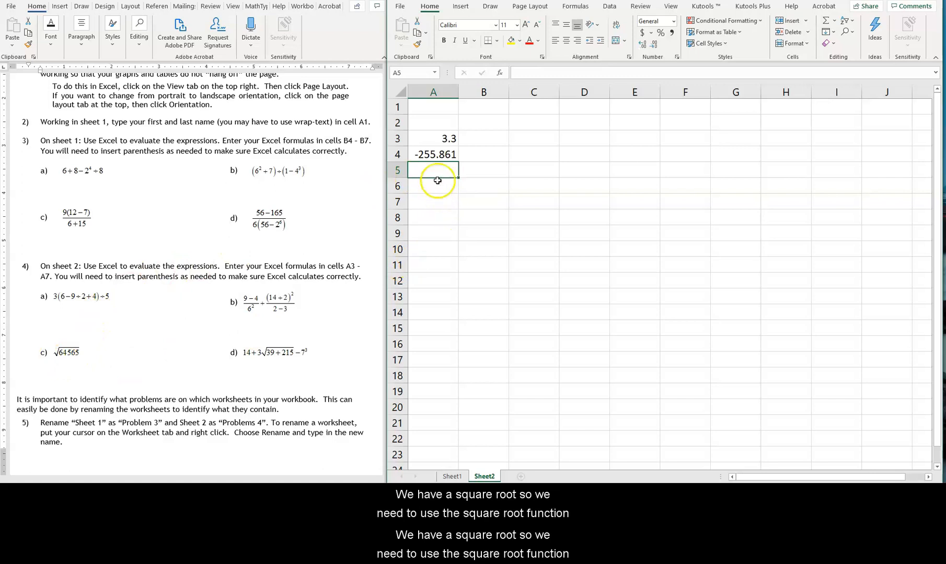
Enter the formula =SQRT(64565) for problem 4c in cell A5 of Sheet2
{"action": "type", "text": "="}
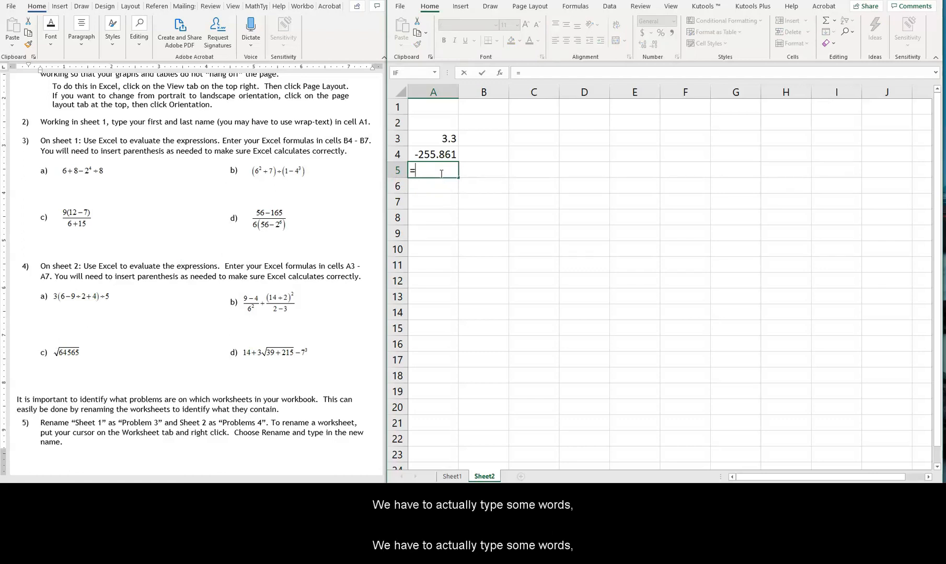
{"action": "type", "text": "SQ"}
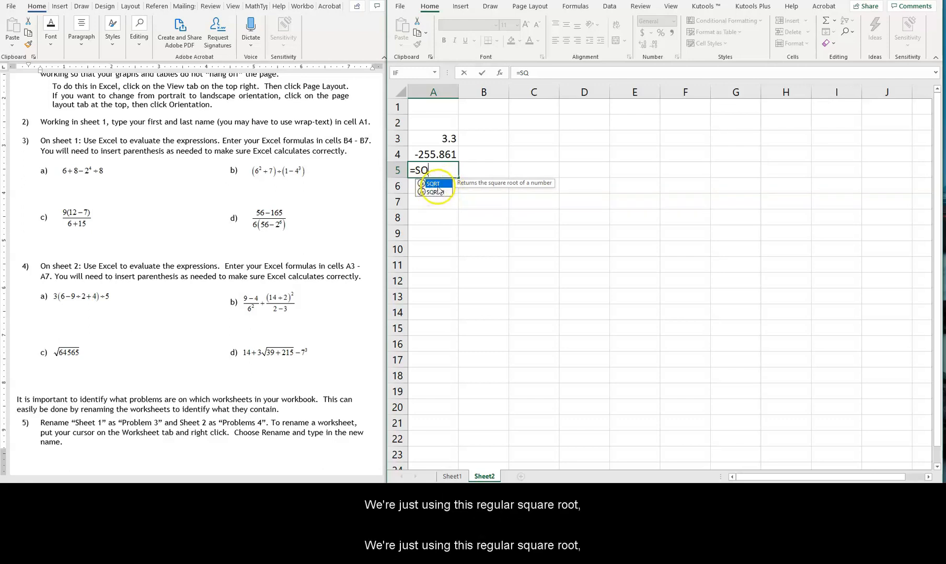
{"action": "type", "text": "RT"}
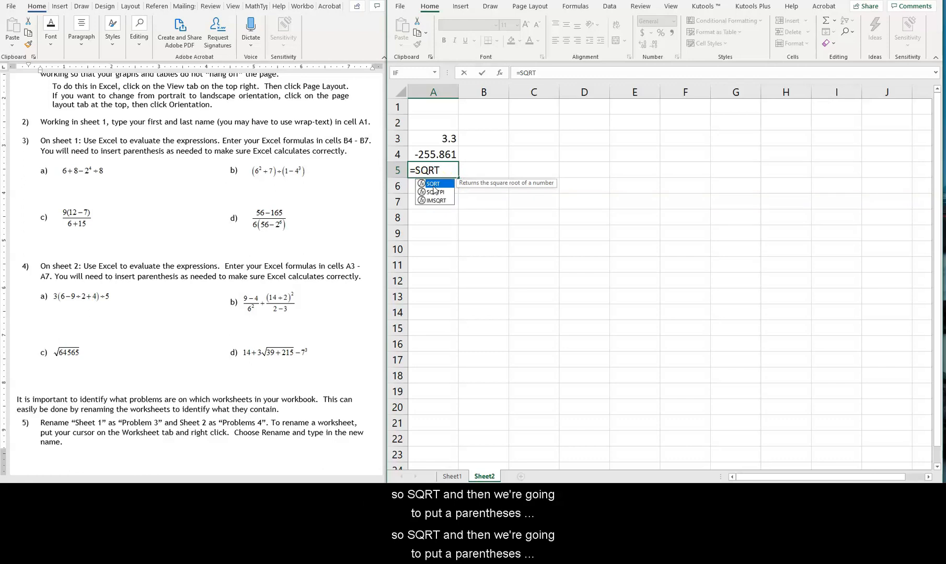
{"action": "type", "text": "("}
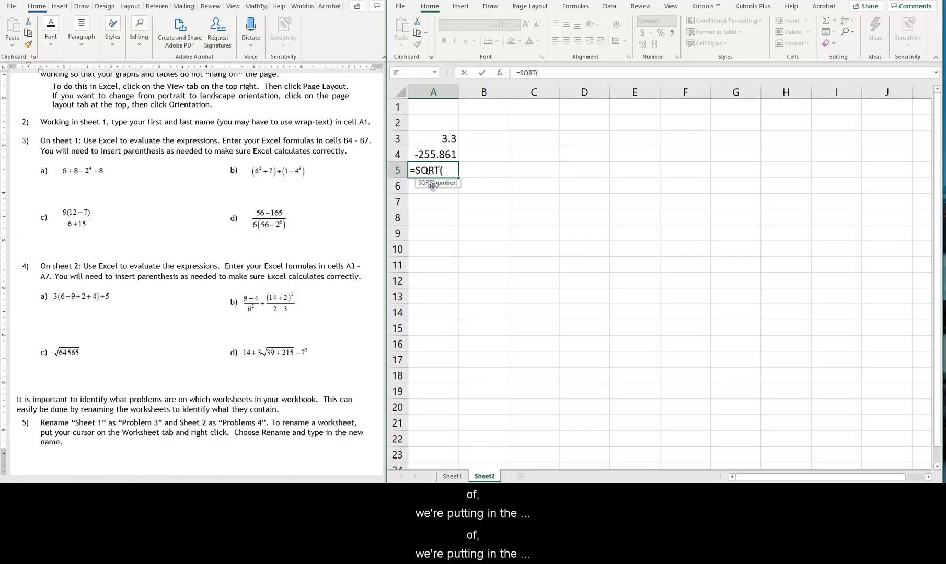
{"action": "type", "text": "64565"}
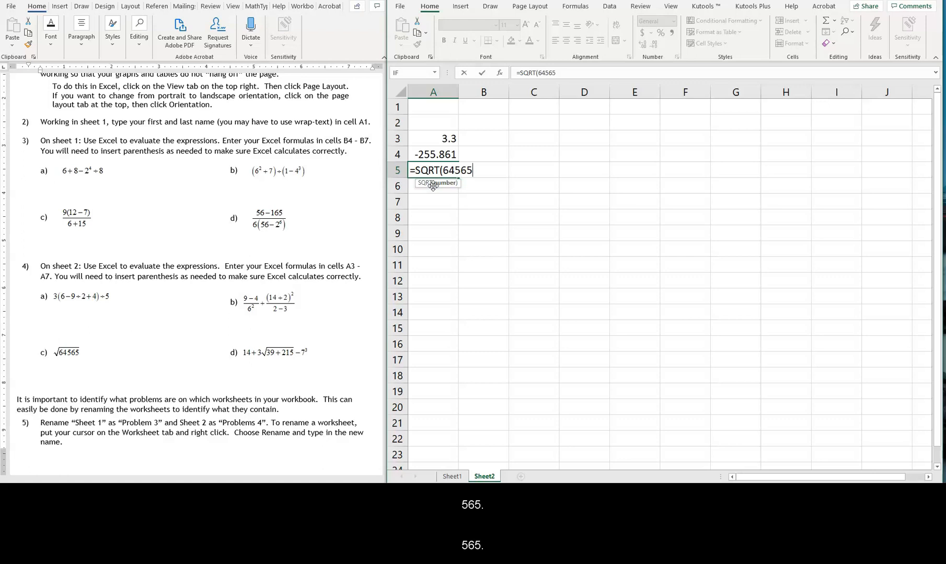
{"action": "type", "text": ")"}
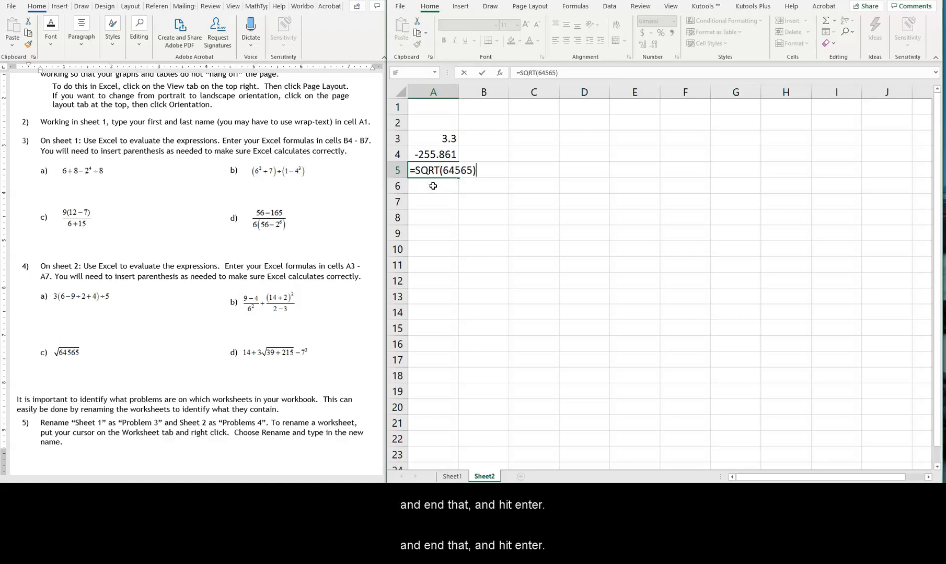
{"action": "key", "text": "Return"}
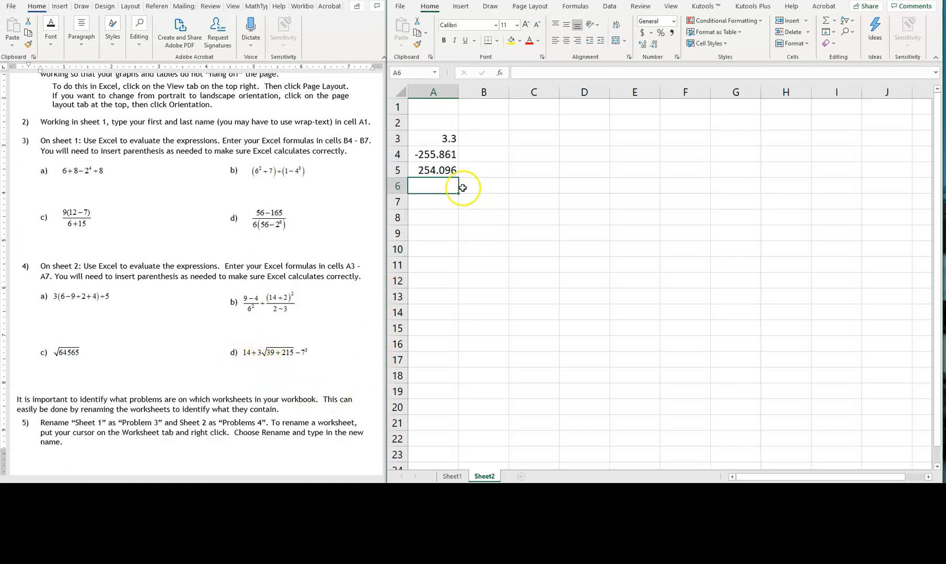
Begin the problem 4d formula in cell A6 with =14+3*SQRT(39+215), keeping only the sum inside the square root
{"action": "type", "text": "="}
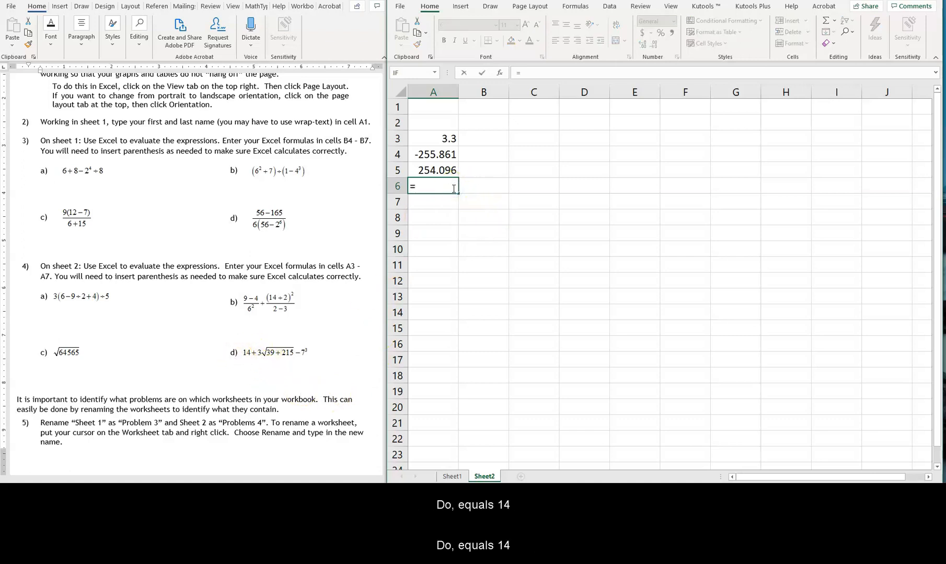
{"action": "type", "text": "14+3"}
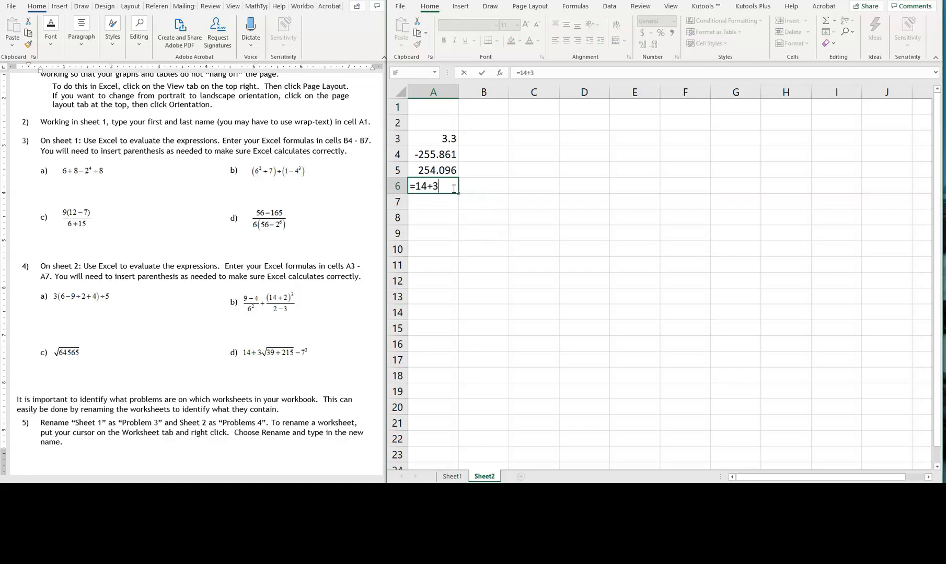
{"action": "type", "text": "*"}
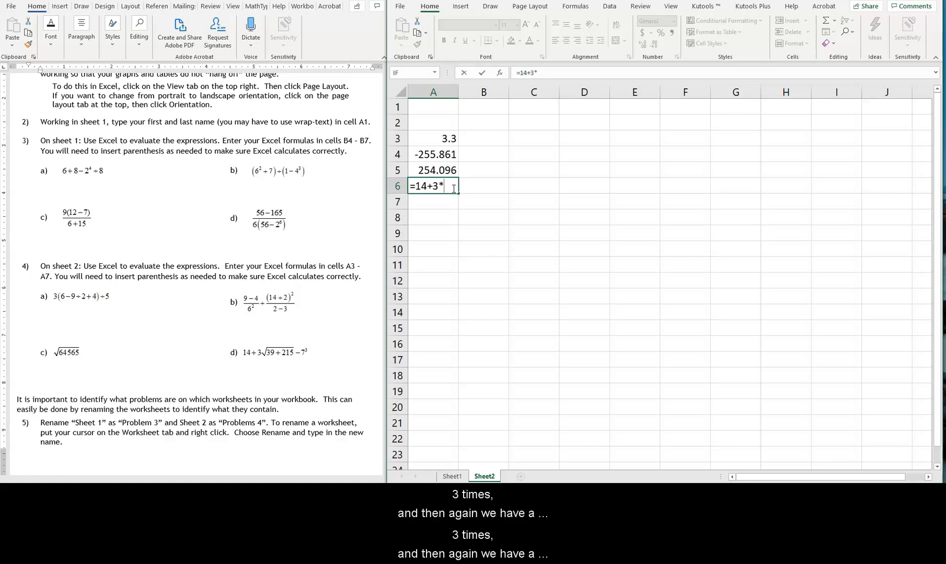
{"action": "type", "text": "SQRT"}
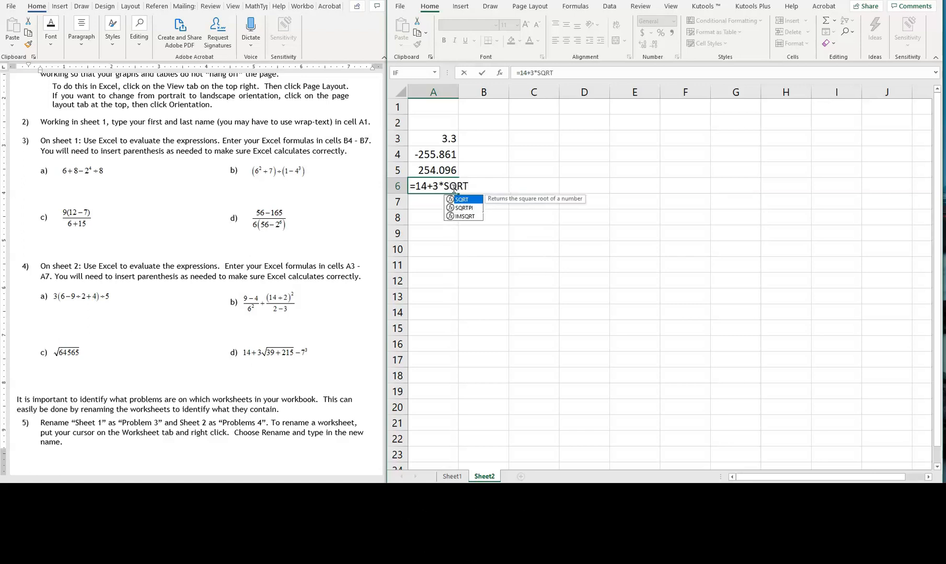
{"action": "type", "text": "("}
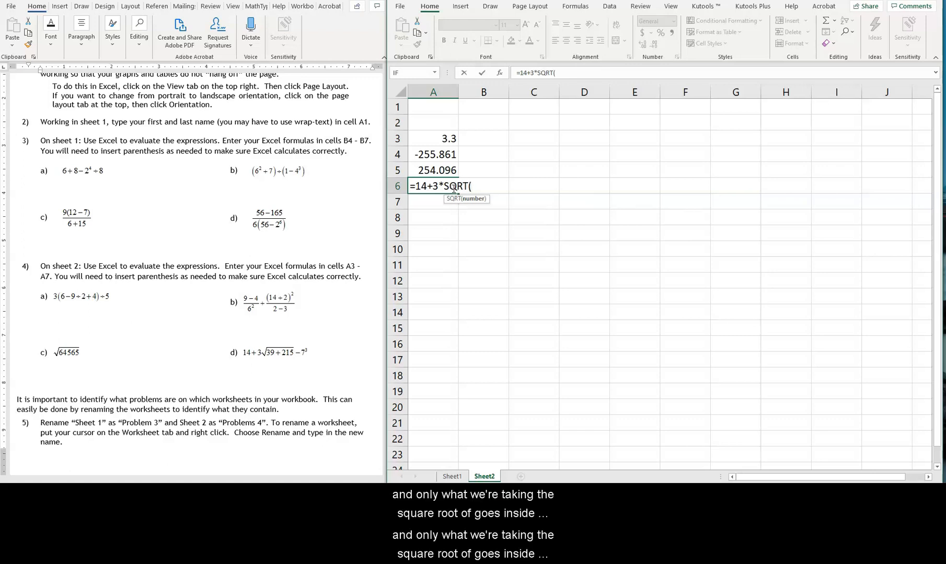
{"action": "type", "text": "39+215"}
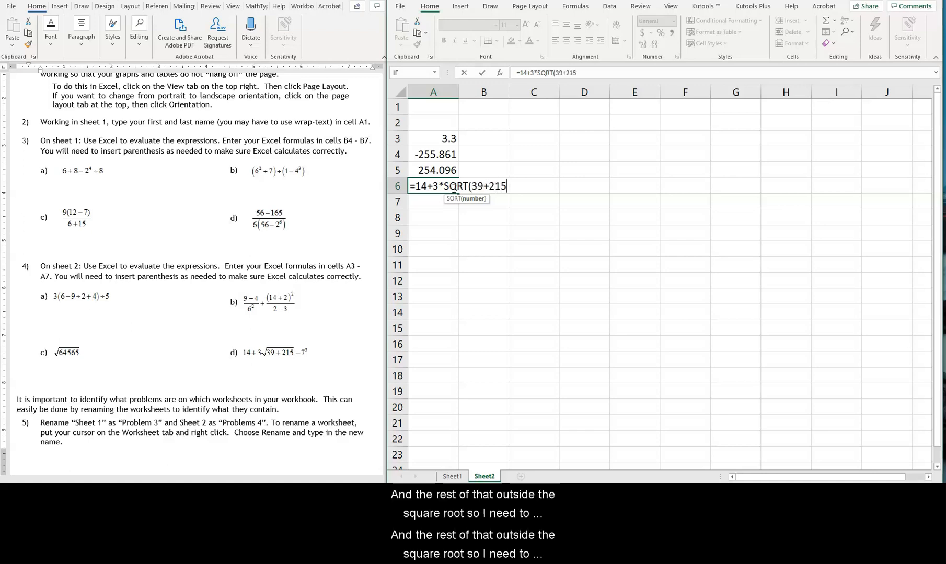
{"action": "type", "text": ")"}
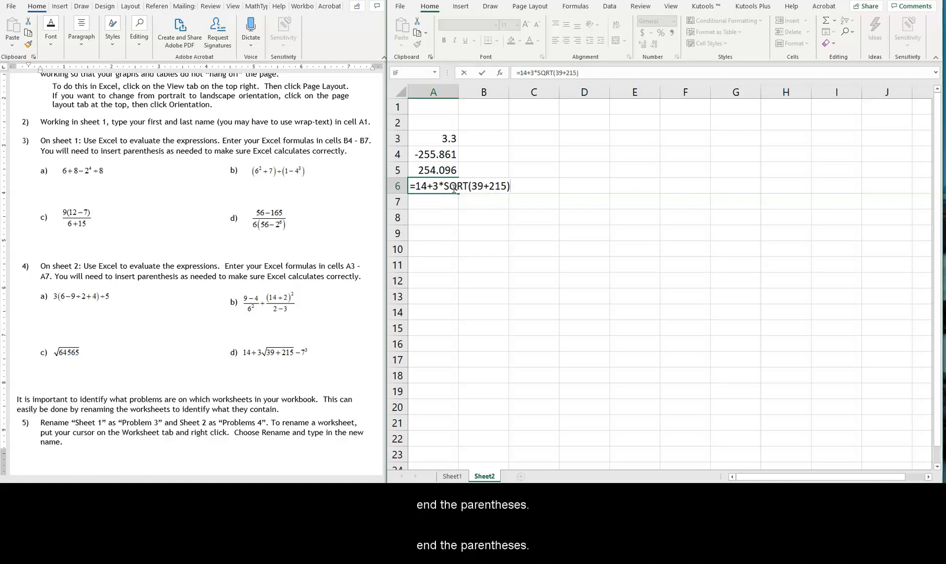
{"action": "type", "text": "-7"}
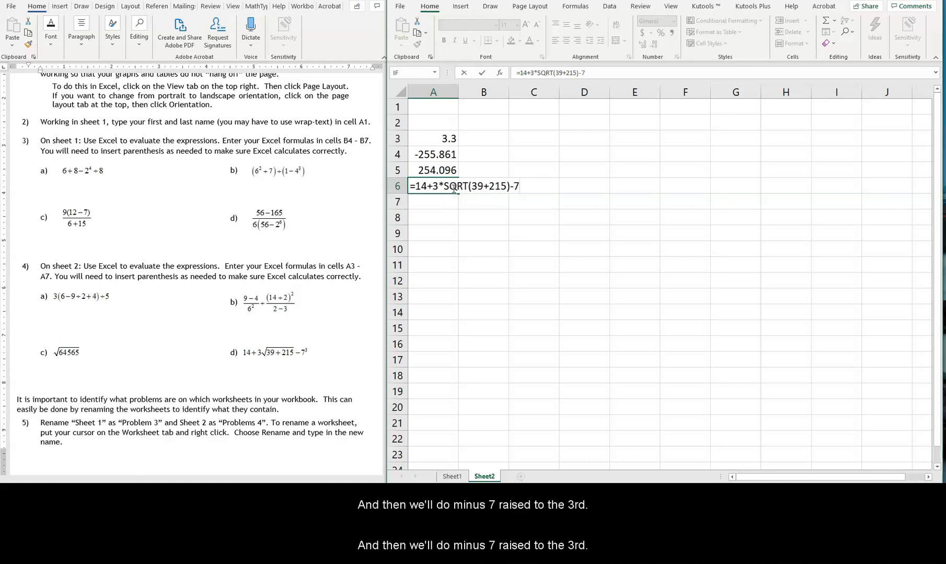
{"action": "type", "text": "^3"}
Complete the A6 formula by adding -7^3, commit it, and widen column A slightly
{"action": "key", "text": "Return"}
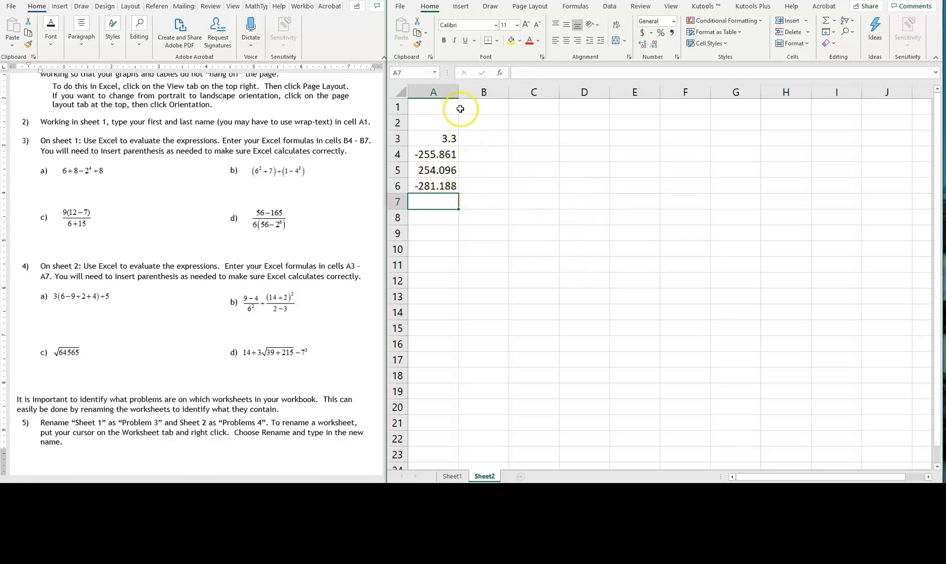
{"action": "left_click_drag", "start_coordinate": [460, 92], "coordinate": [474, 92]}
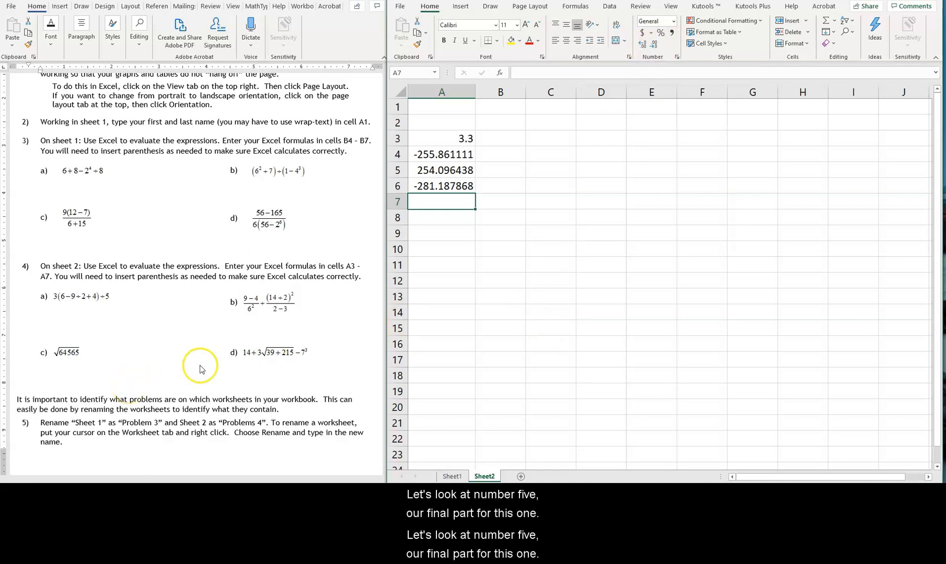
Rename the worksheet Sheet1 as "Problem 3", following problem 5 of the assignment
{"action": "scroll", "coordinate": [197, 365], "scroll_direction": "down", "scroll_amount": 2}
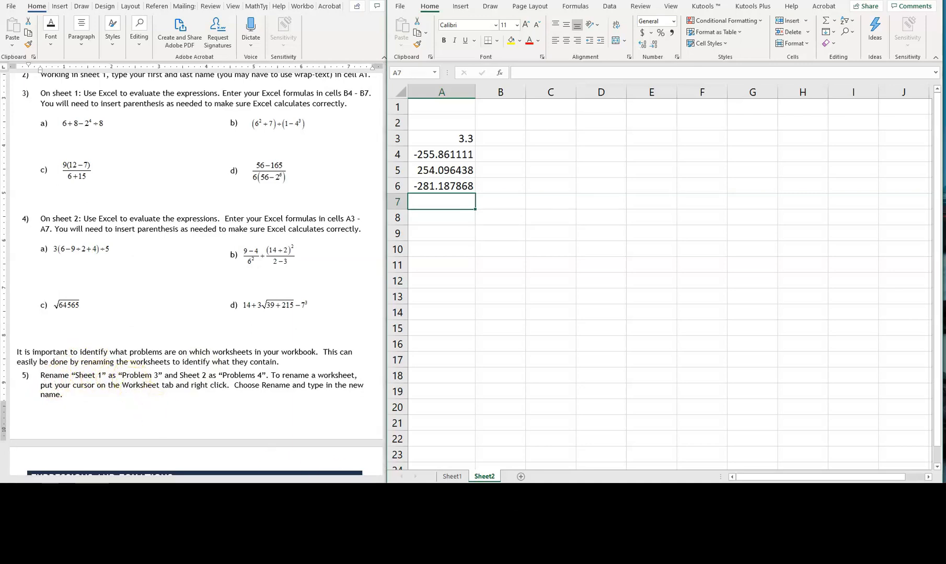
{"action": "left_click", "coordinate": [453, 477]}
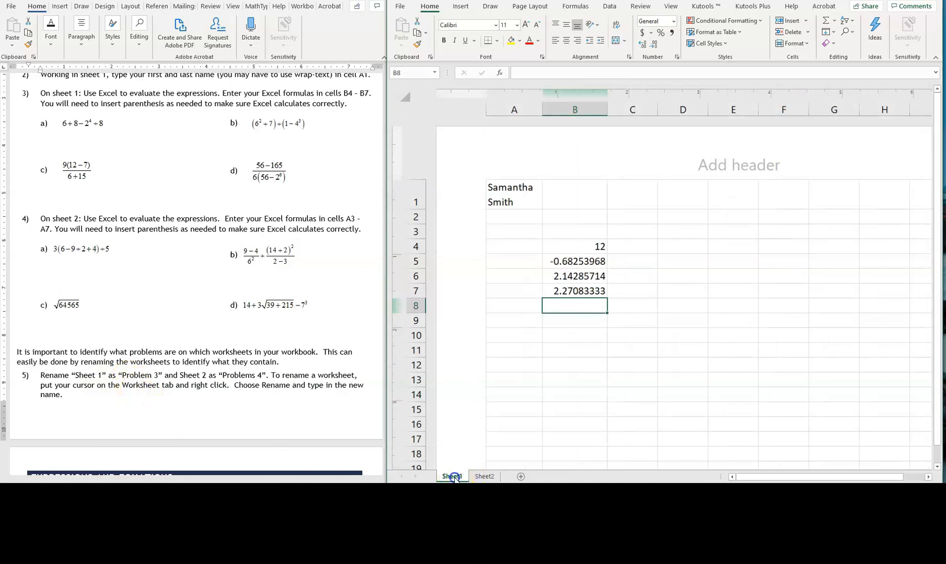
{"action": "double_click", "coordinate": [454, 476]}
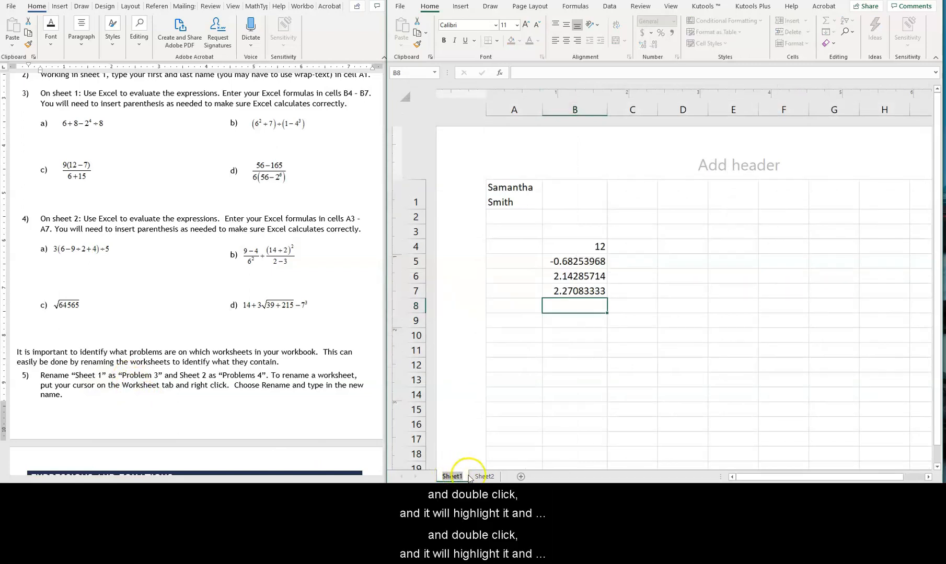
{"action": "type", "text": "P"}
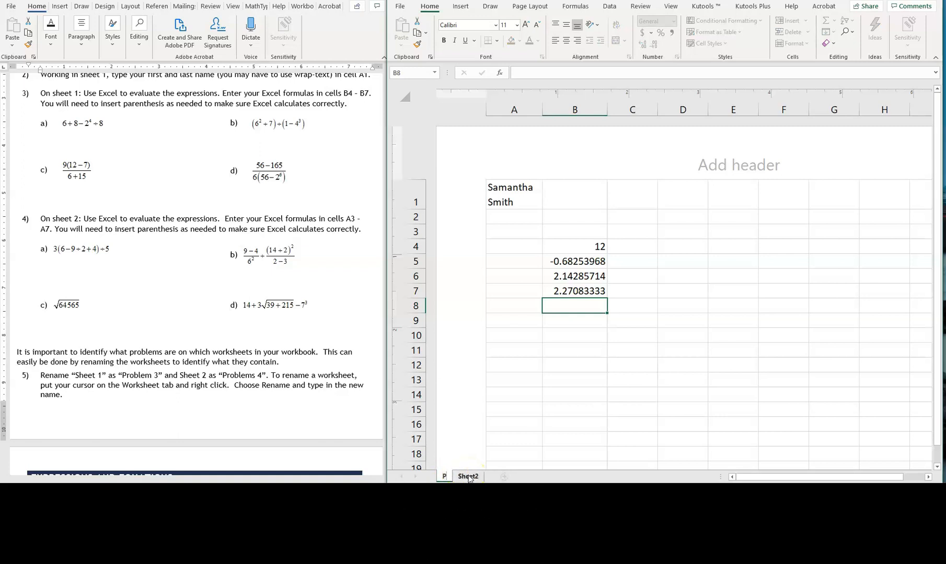
{"action": "type", "text": "roblem"}
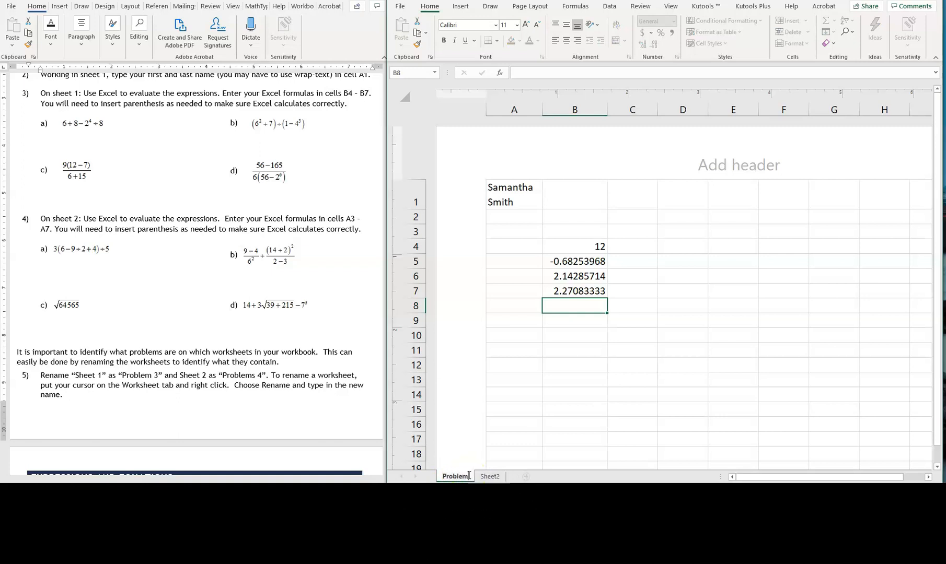
{"action": "type", "text": " 3"}
Rename the worksheet Sheet2 as "Problem 4"
{"action": "left_click", "coordinate": [496, 476]}
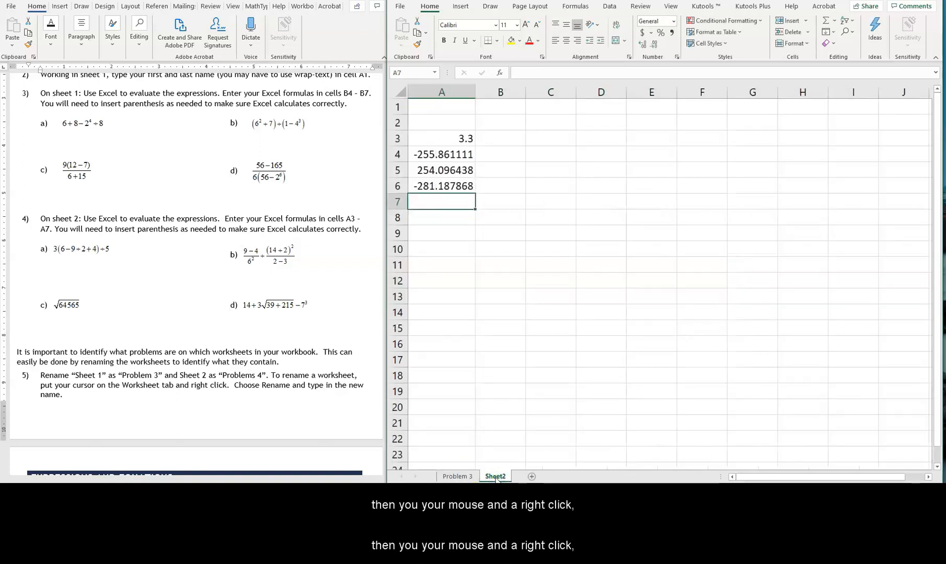
{"action": "right_click", "coordinate": [495, 477]}
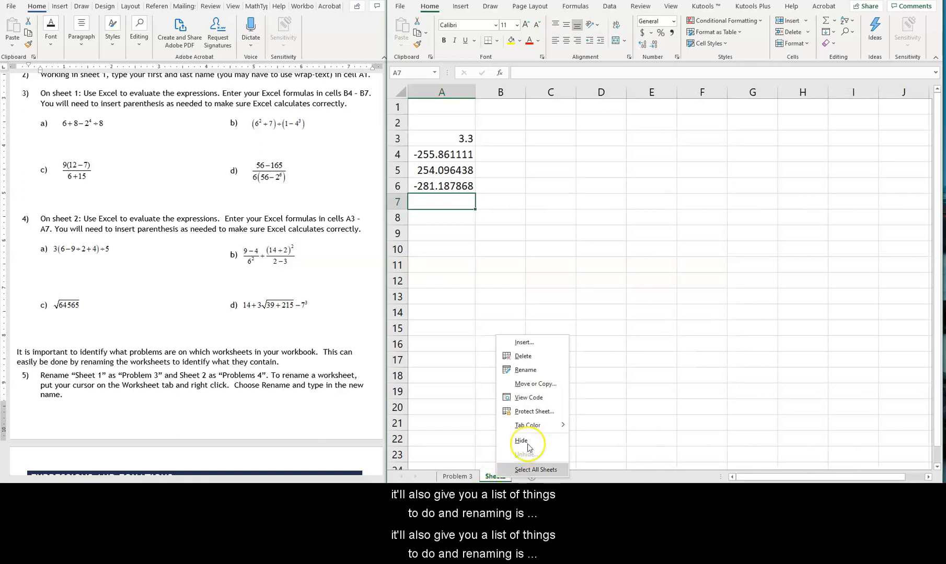
{"action": "left_click", "coordinate": [526, 371]}
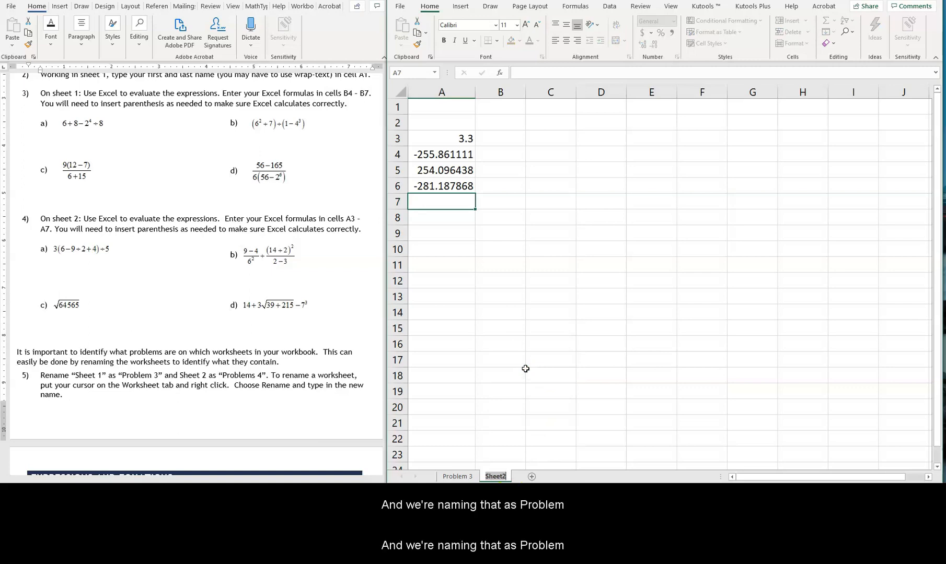
{"action": "type", "text": "Probl"}
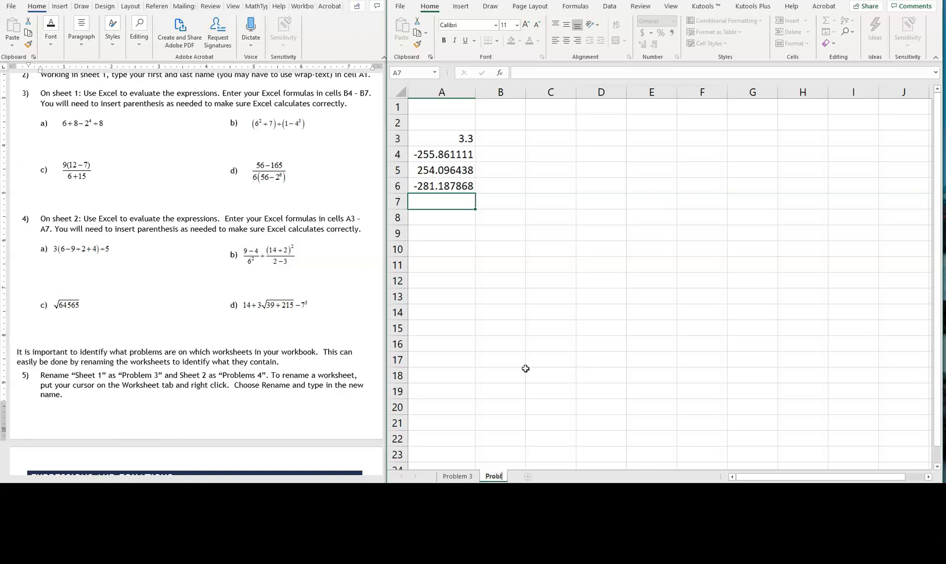
{"action": "type", "text": "em"}
{"action": "key", "text": "Return"}
{"action": "type", "text": "4"}
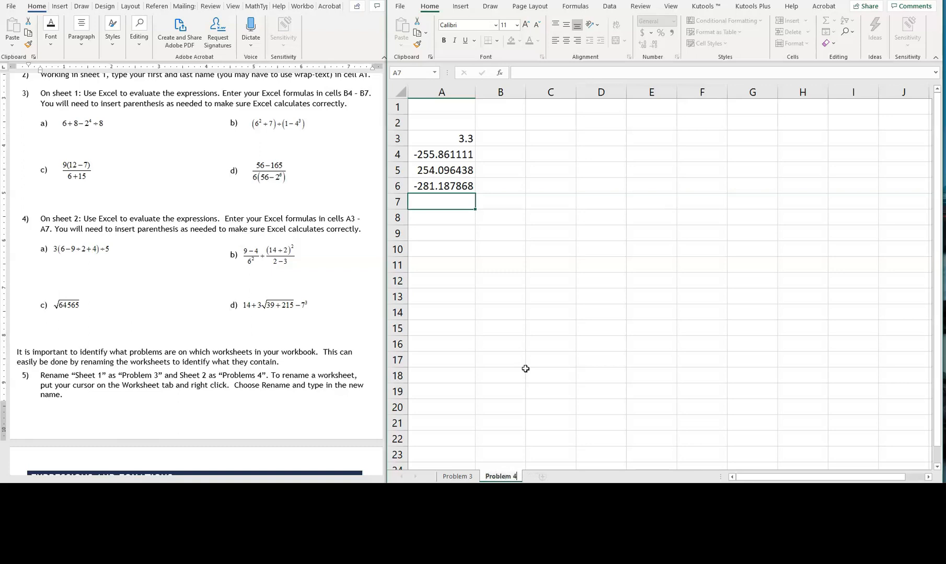